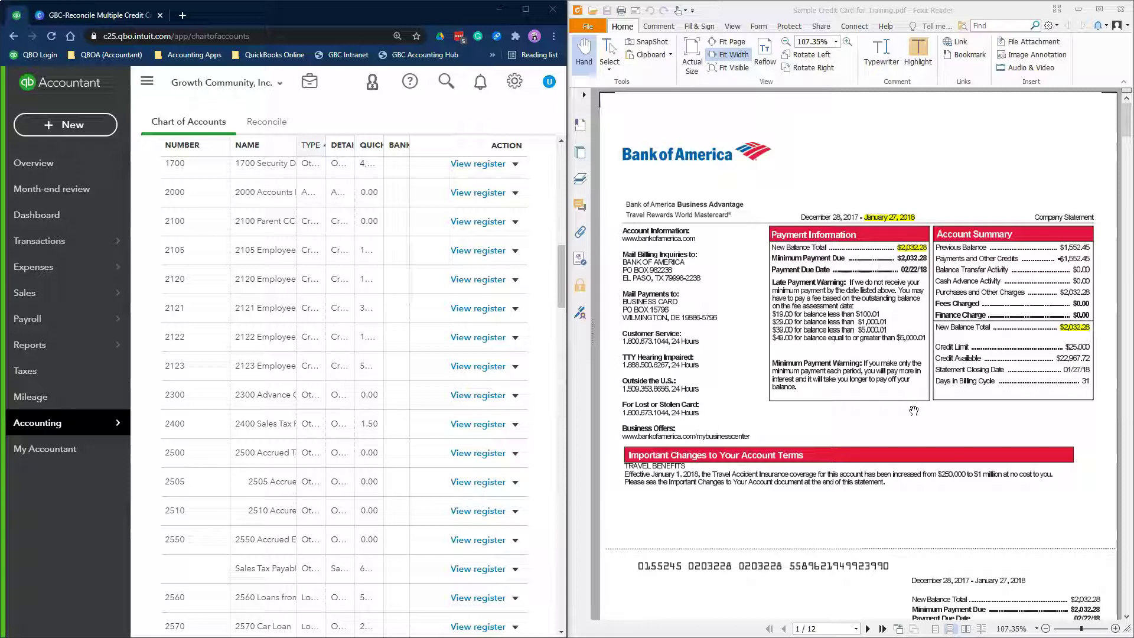
Show QuickBooks' Chart of Accounts beside the credit card statement with its $2,032.28 new balance.
left_click(906, 408)
Highlight the statement period dates in Foxit Reader with the Select tool.
left_click(609, 53)
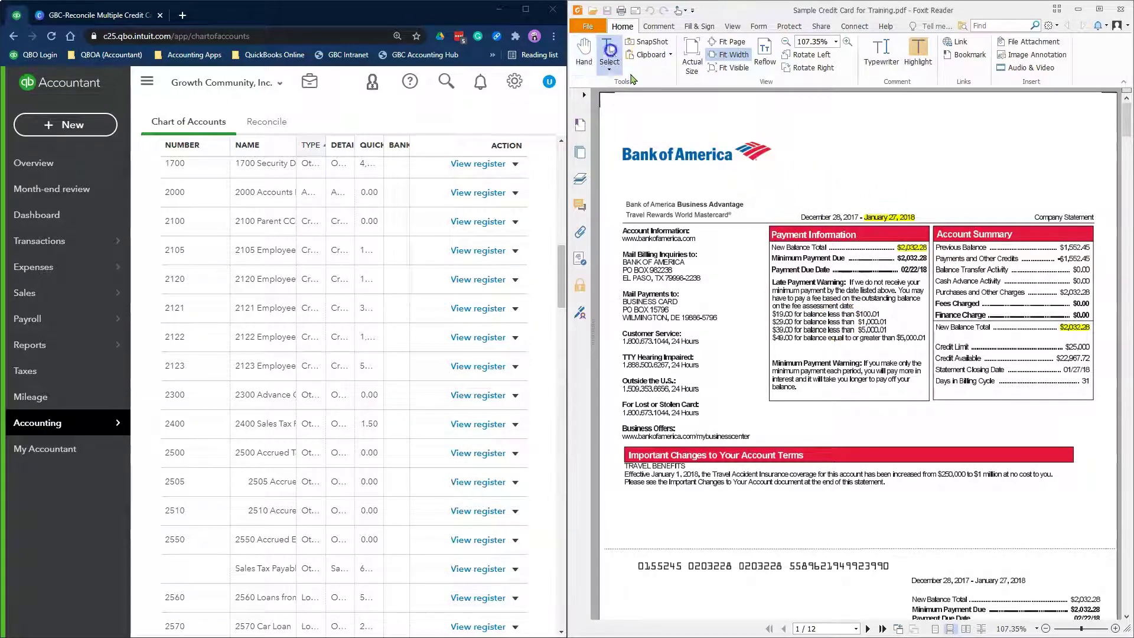
left_click_drag(802, 217, 918, 215)
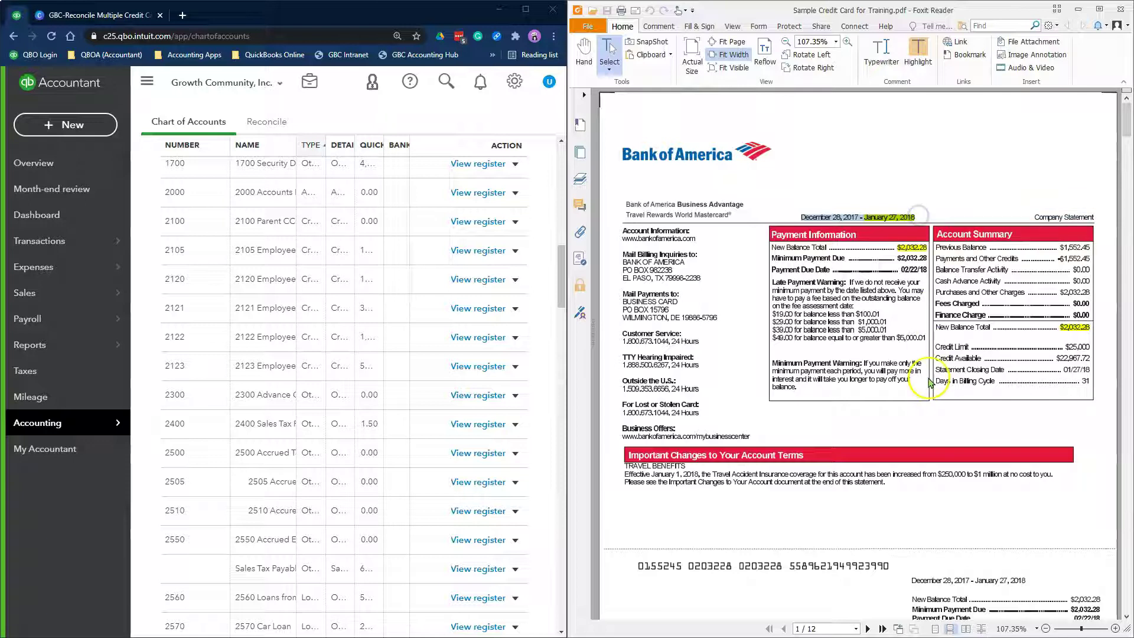
left_click(936, 408)
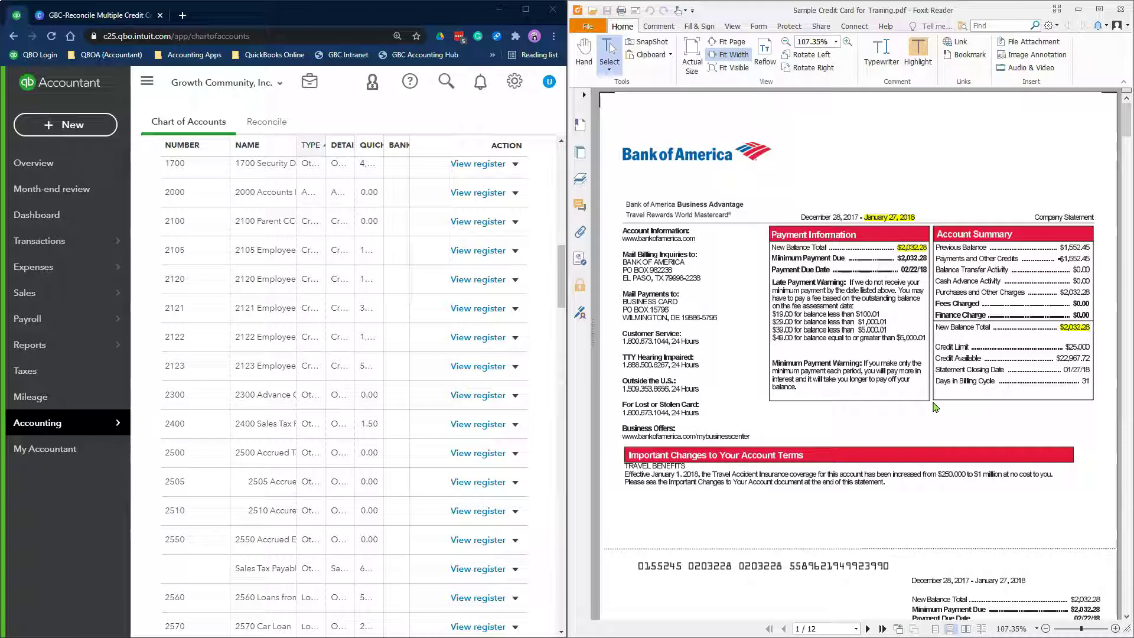
Scroll to the page 3 Transactions section and highlight the online payment from CHK 2 row.
key("alt")
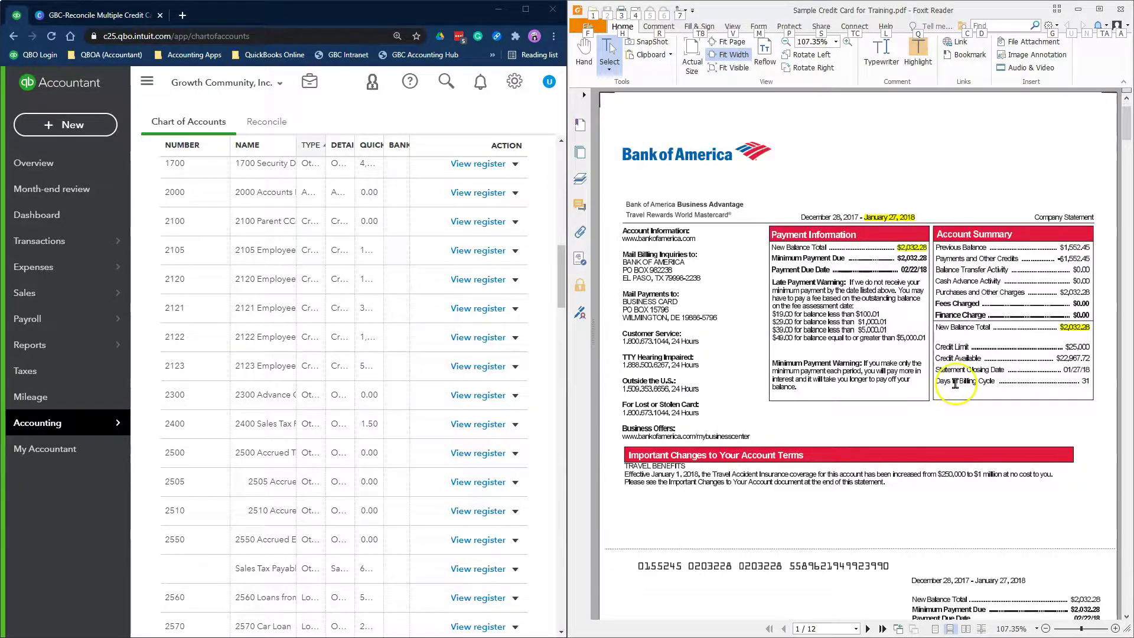
scroll(958, 386, "down", 20)
scroll(958, 386, "up", 2)
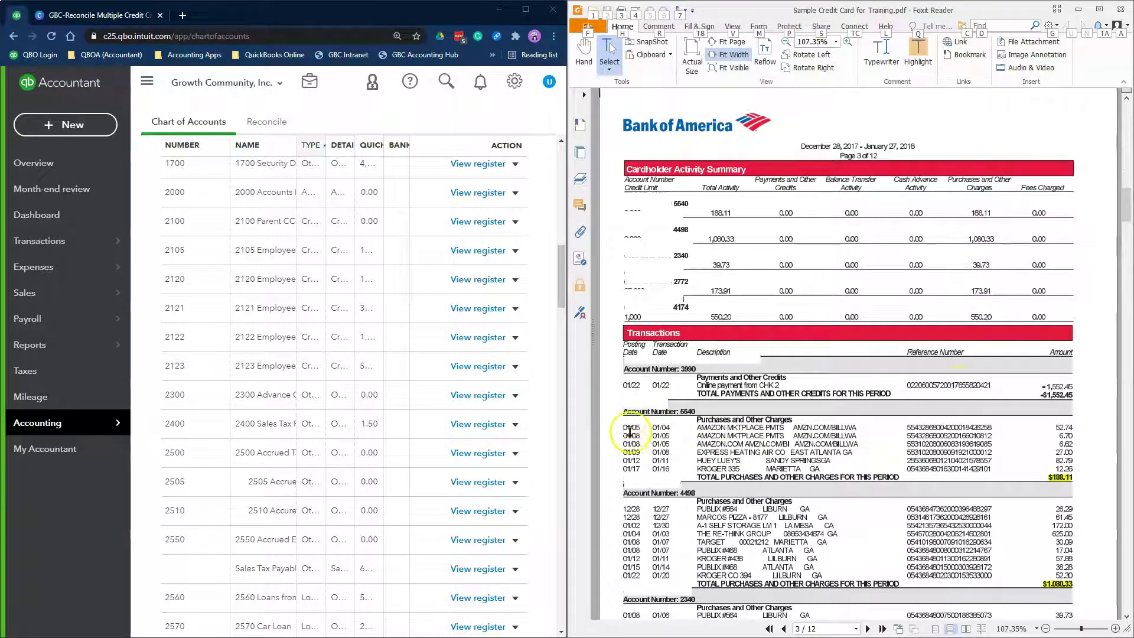
scroll(636, 482, "down", 2)
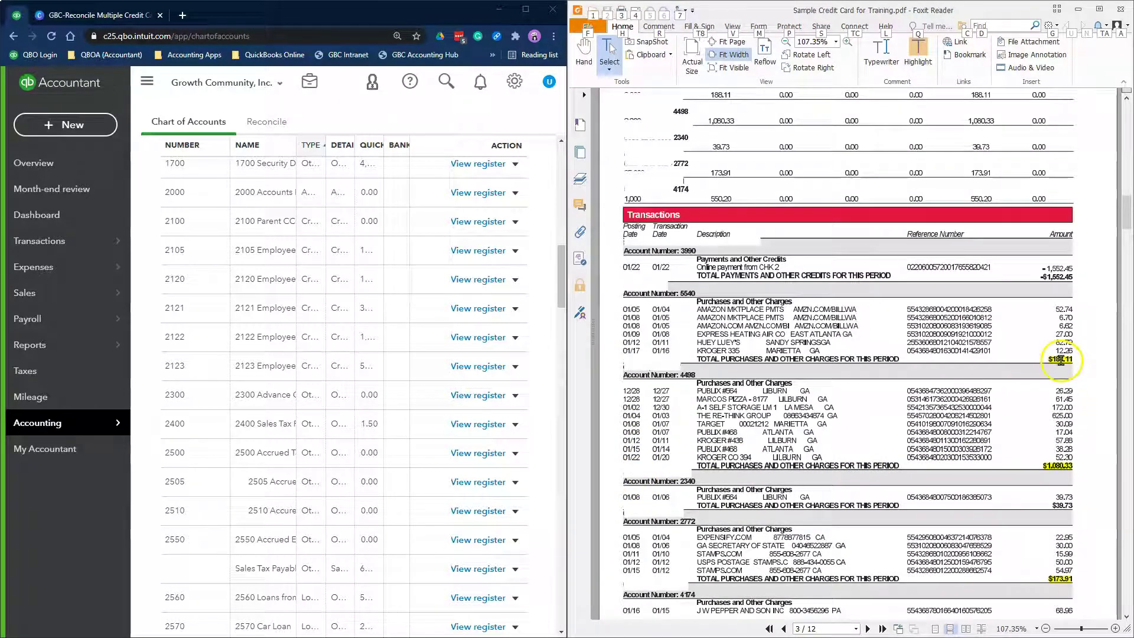
left_click_drag(624, 260, 1072, 276)
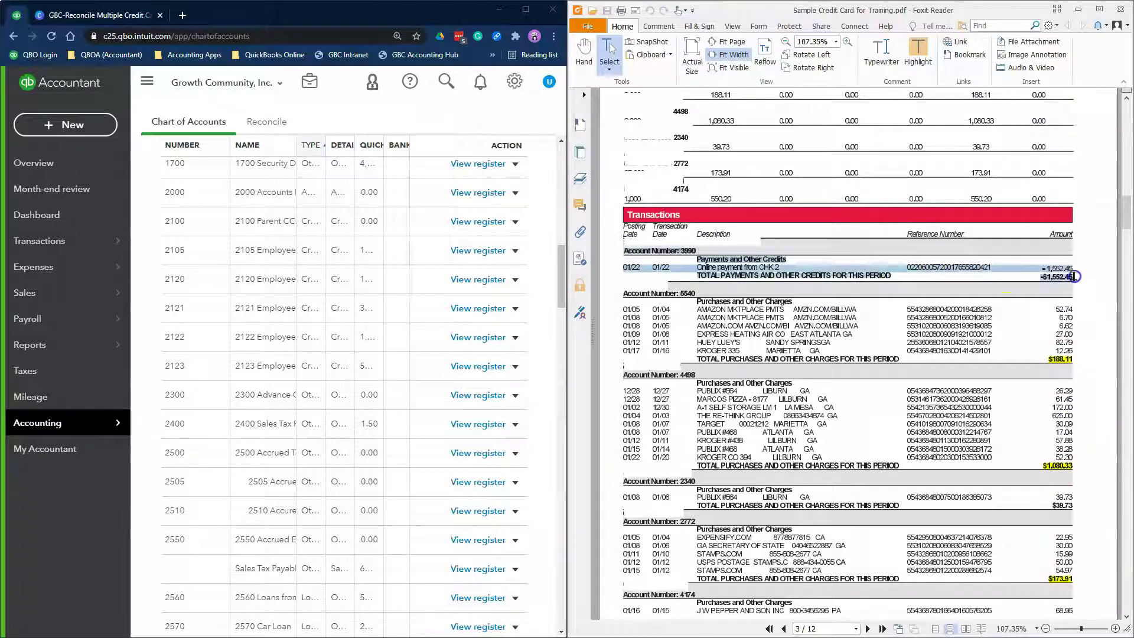
left_click(975, 273)
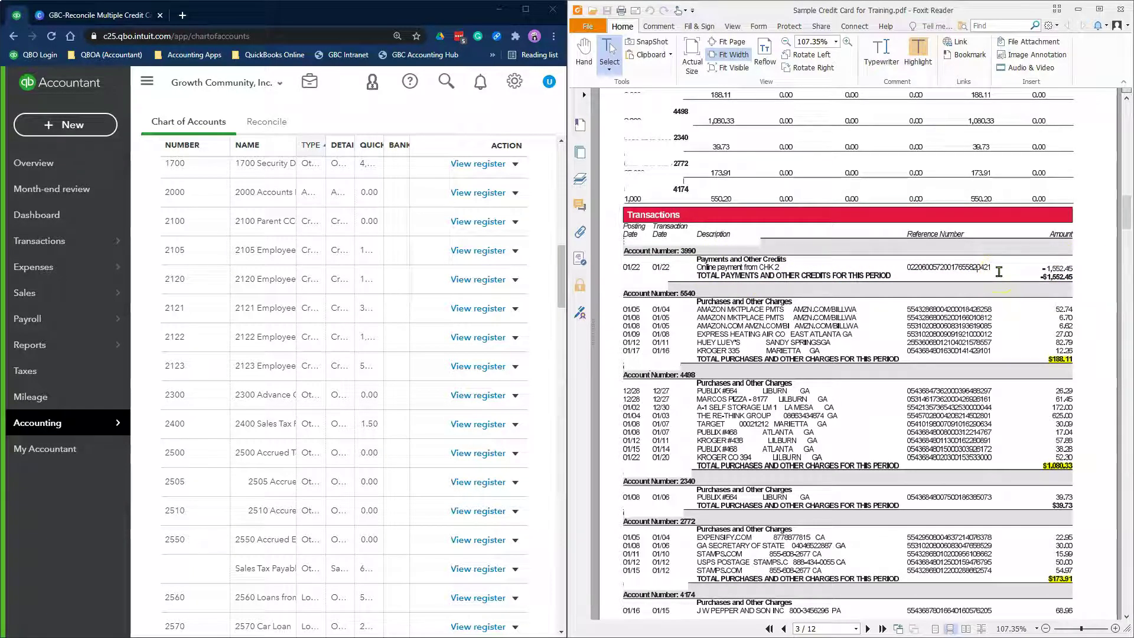
key("alt")
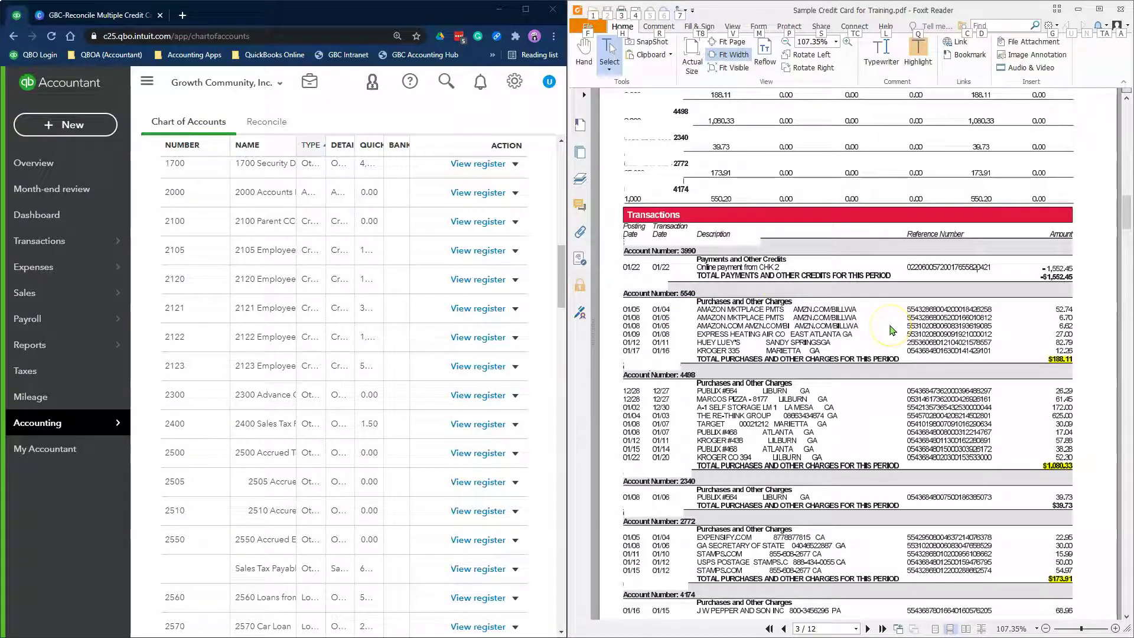
left_click(757, 292)
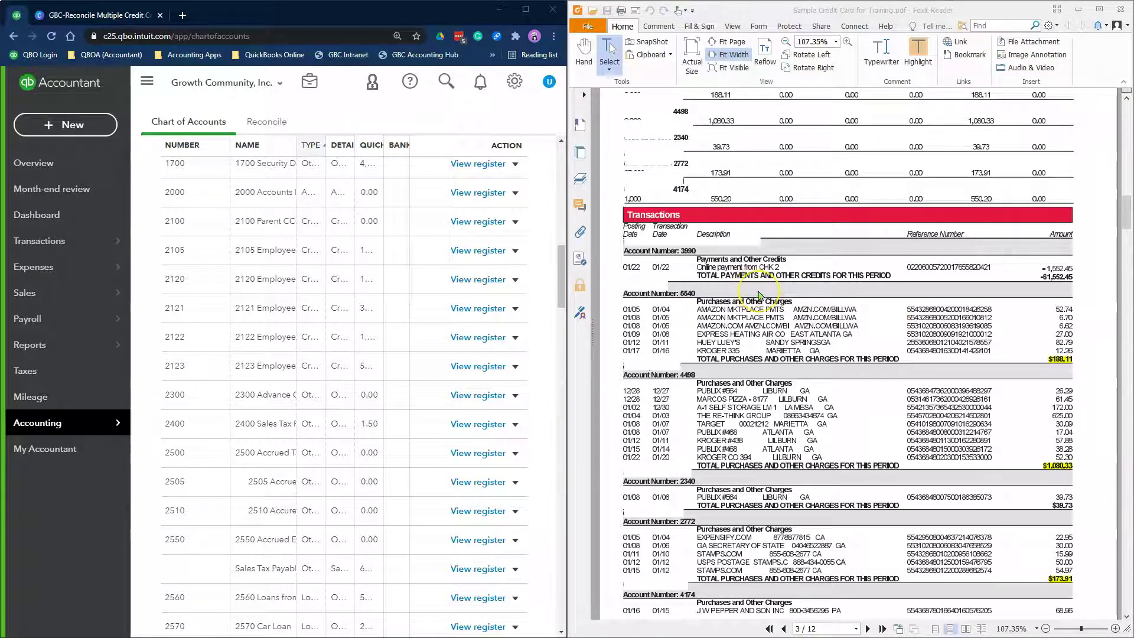
left_click(393, 331)
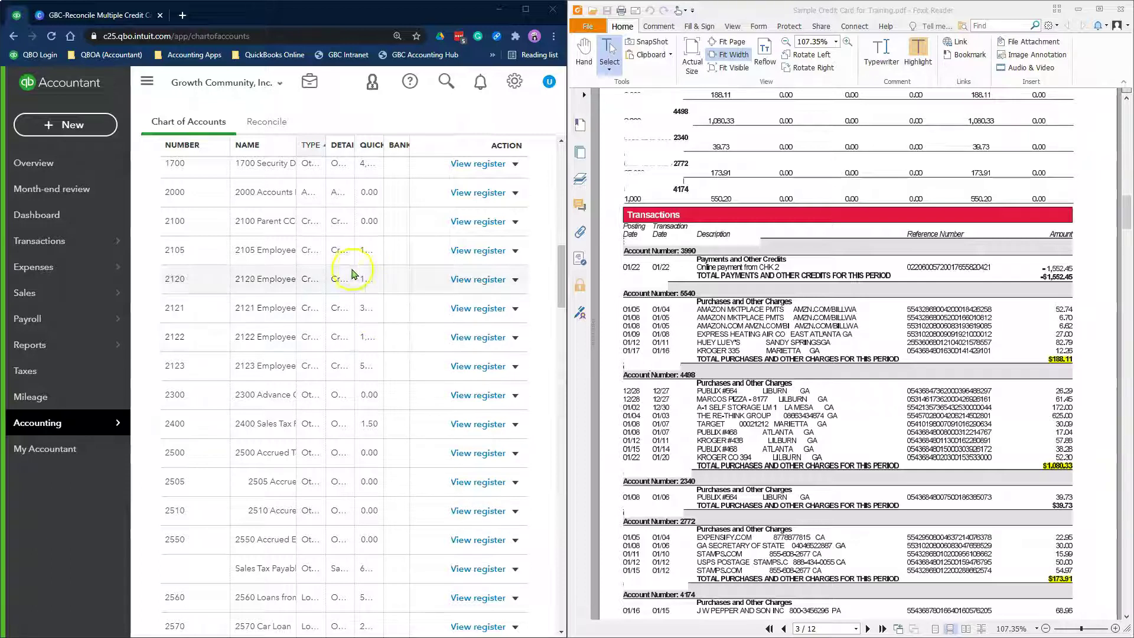
Start a new expense with Bank of America as the payee.
left_click(88, 124)
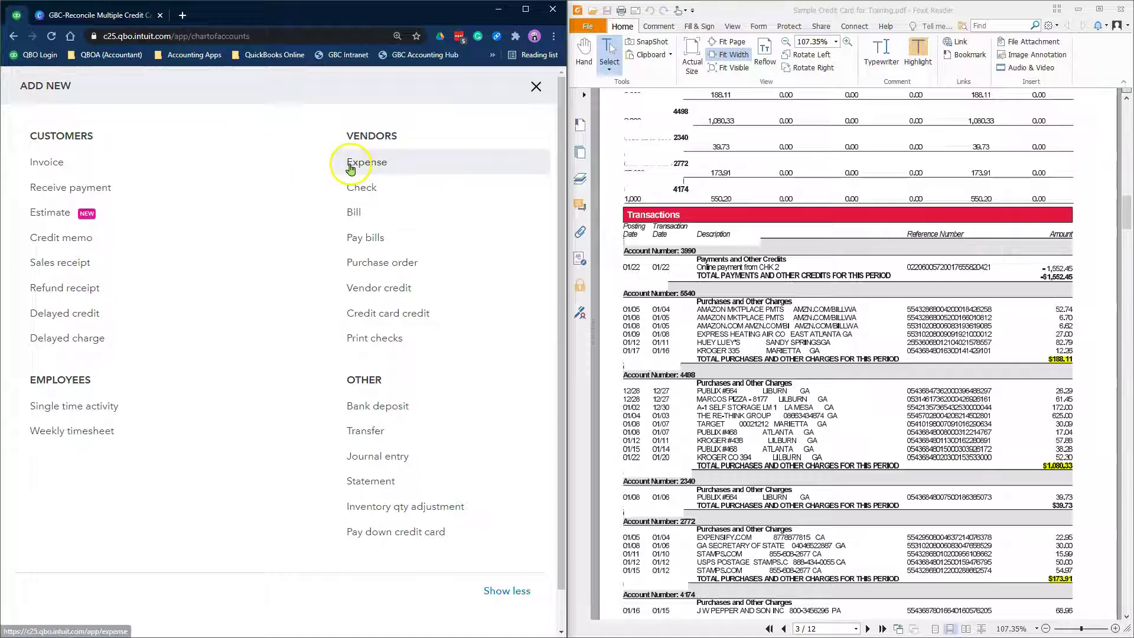
left_click(360, 140)
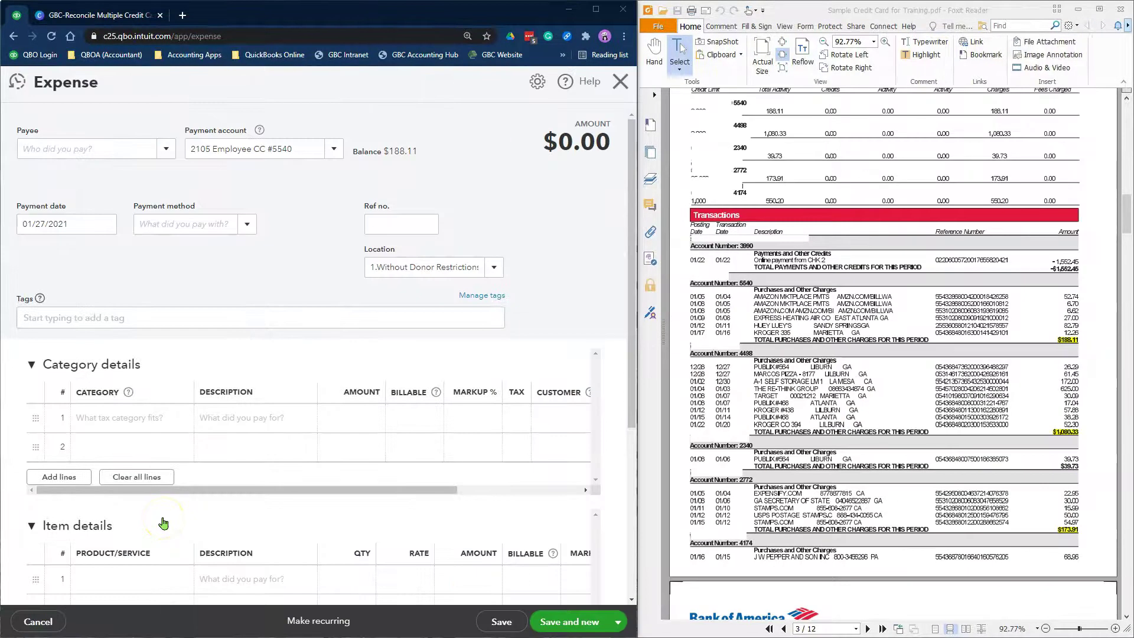
left_click(91, 153)
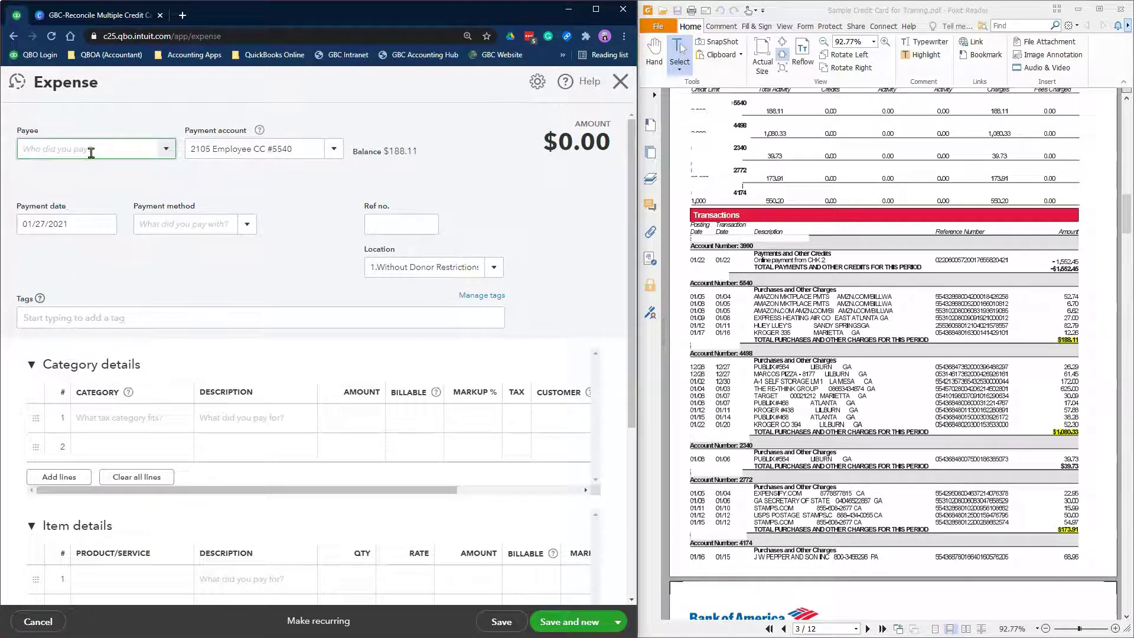
type("S")
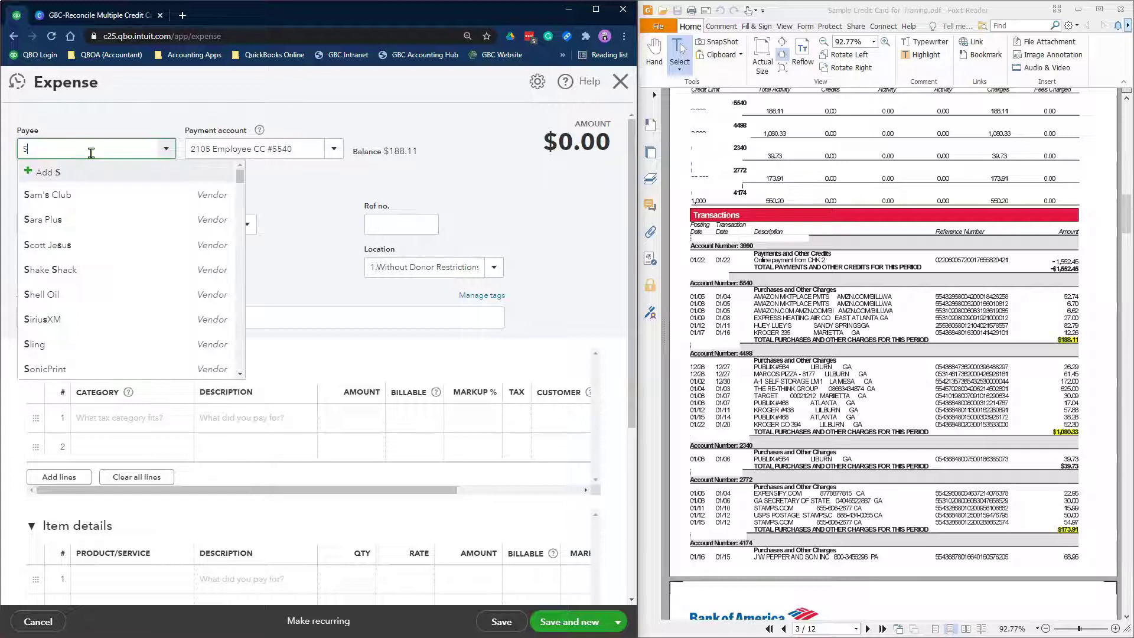
type("Bank")
left_click(96, 210)
left_click(288, 150)
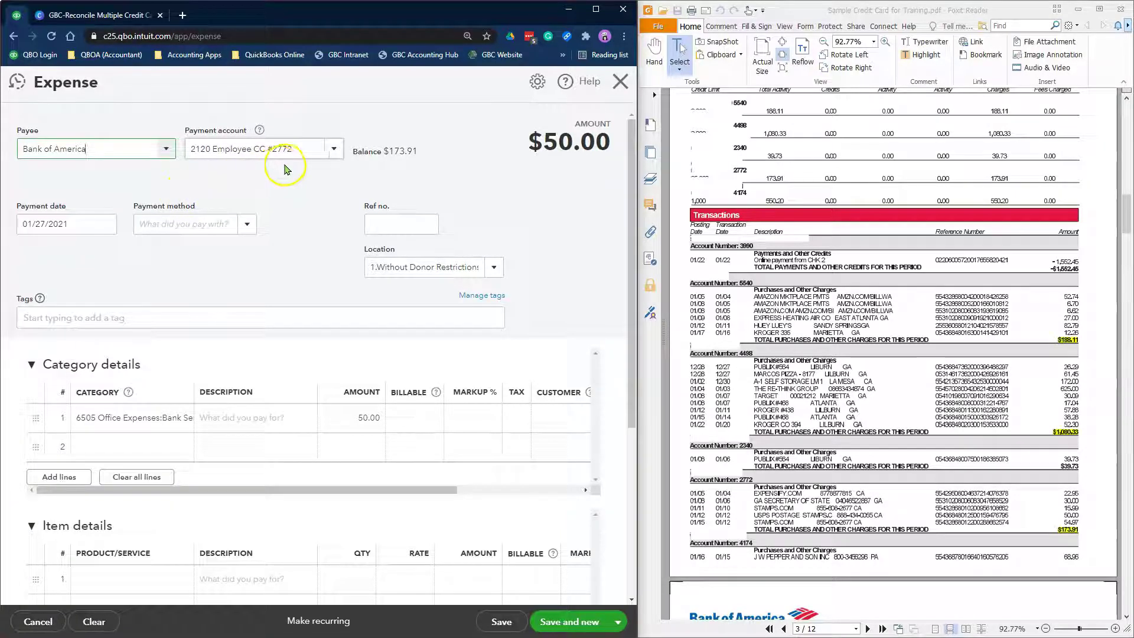
Pay the expense from 2100 Parent CC-3900, dated 01/27/2021, and begin the reference number.
left_click(304, 147)
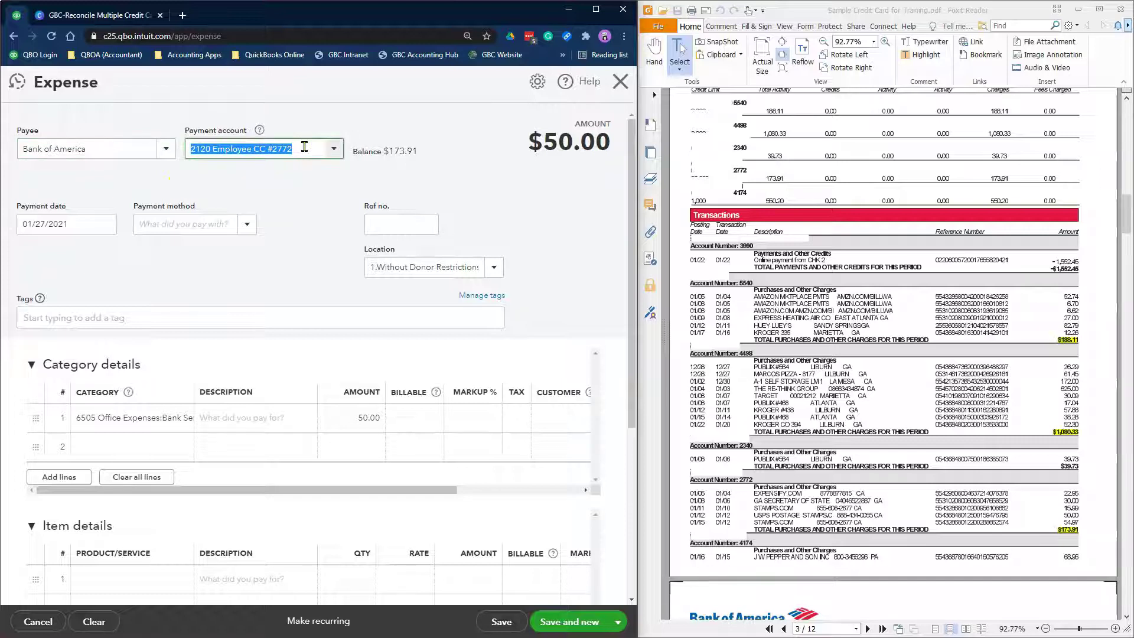
type("pare")
left_click(283, 194)
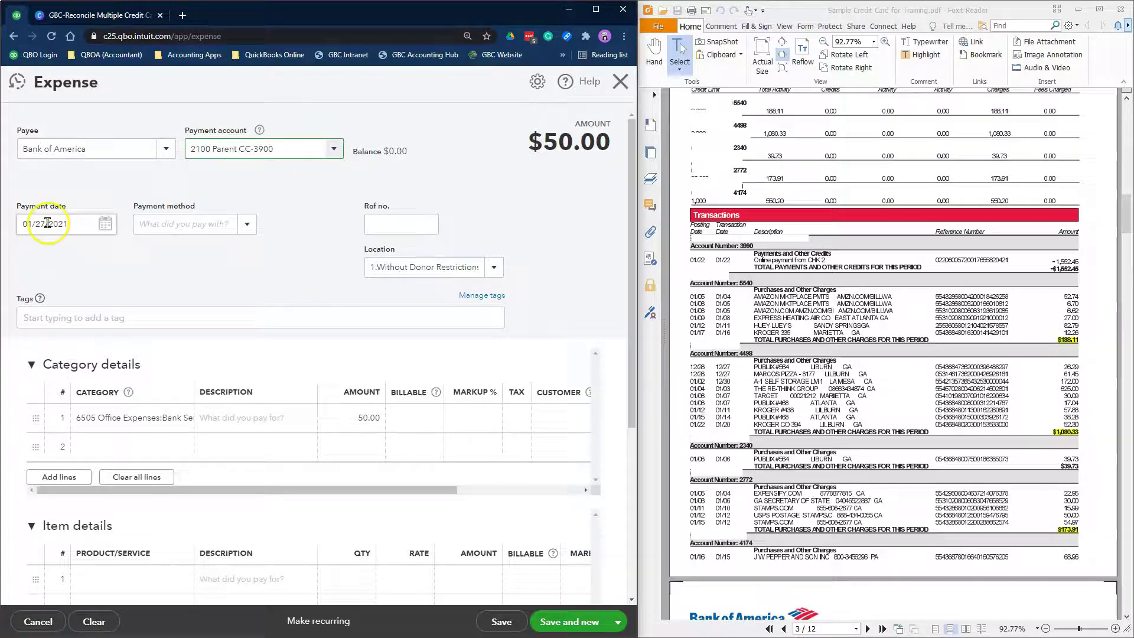
left_click(75, 224)
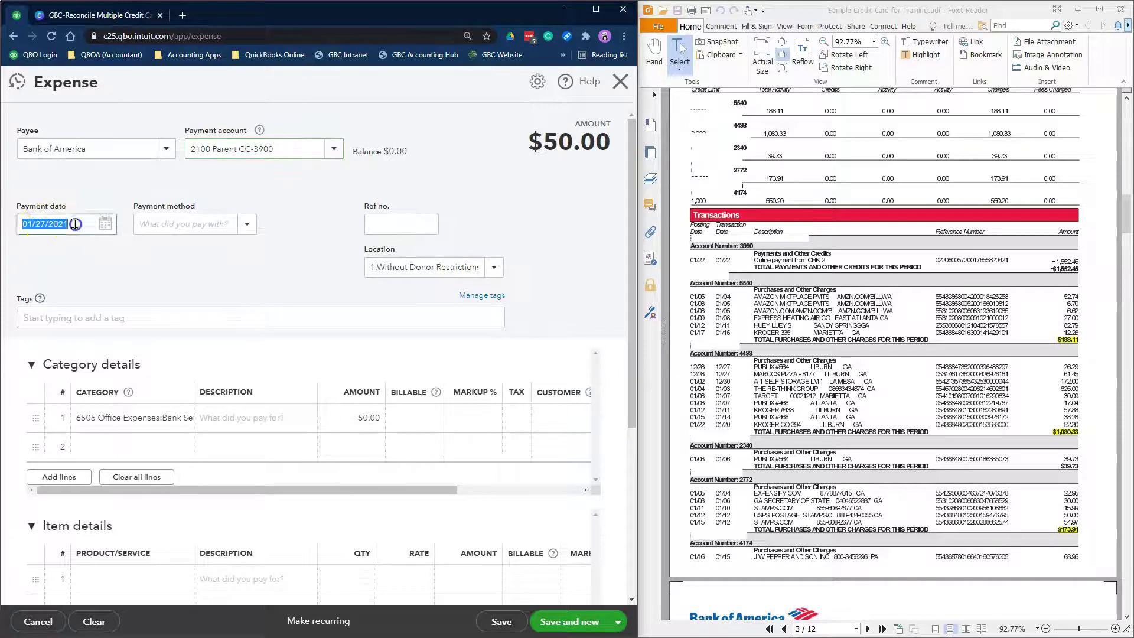
left_click(37, 227)
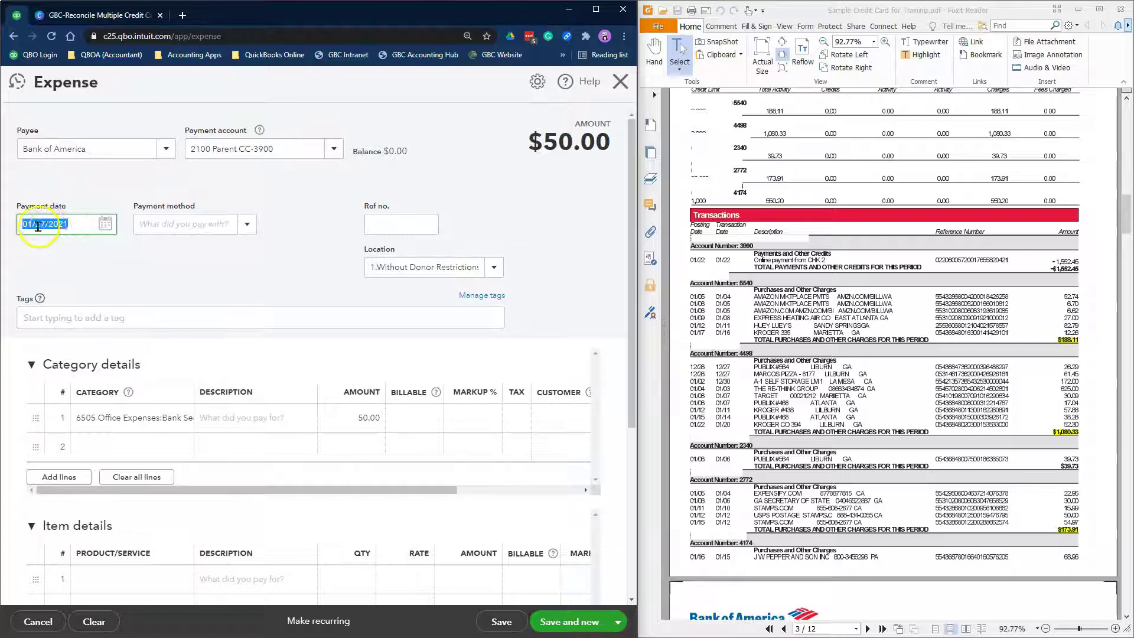
left_click(174, 226)
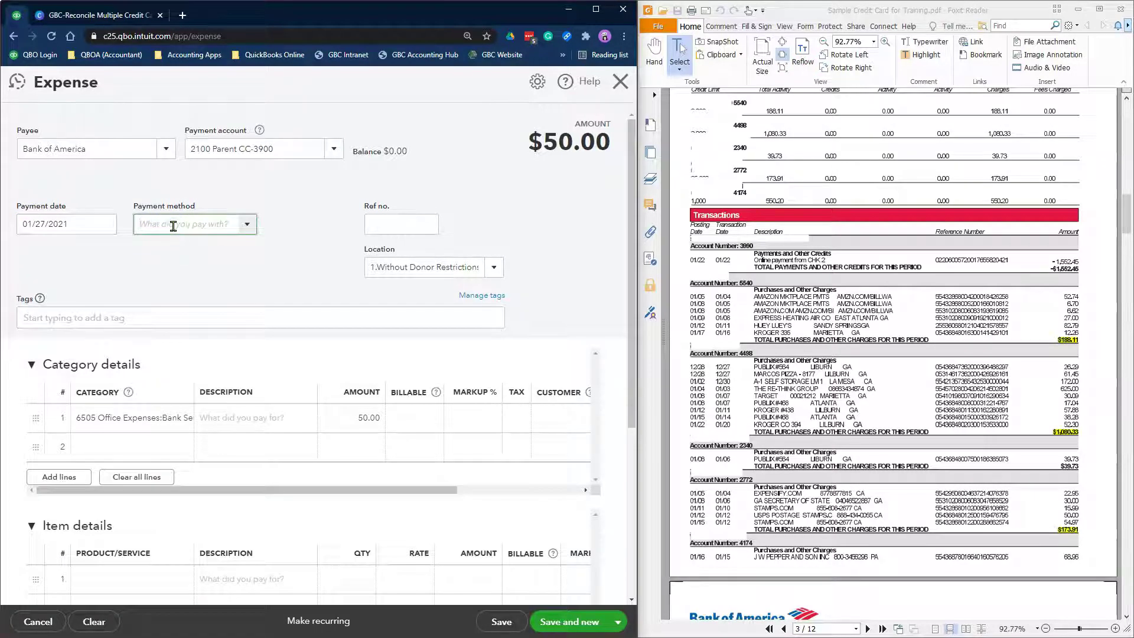
left_click(404, 233)
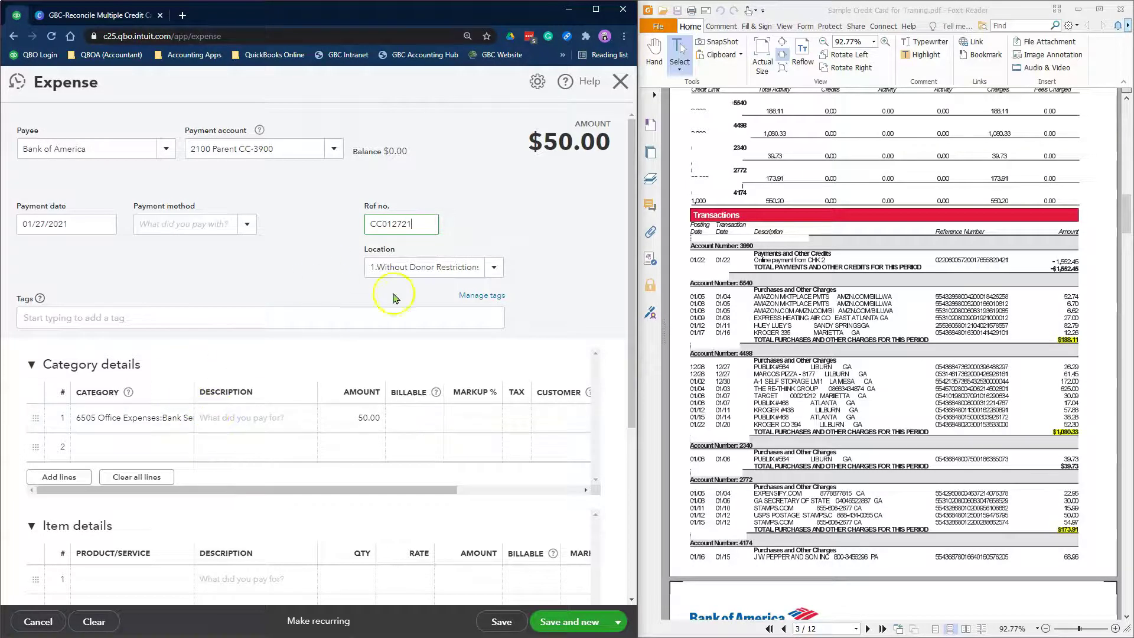
Commit ref CC012721 and give line 1 account 2105 Employee CC #5540 with a #5540 transfer description.
left_click(494, 269)
left_click(408, 311)
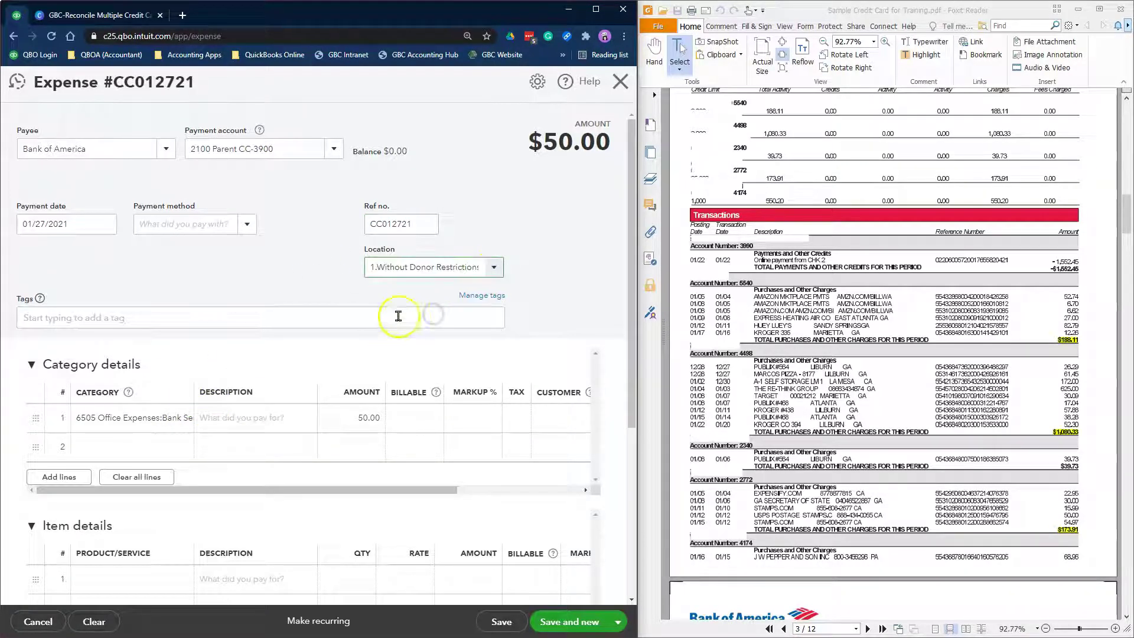
scroll(397, 312, "down", 2)
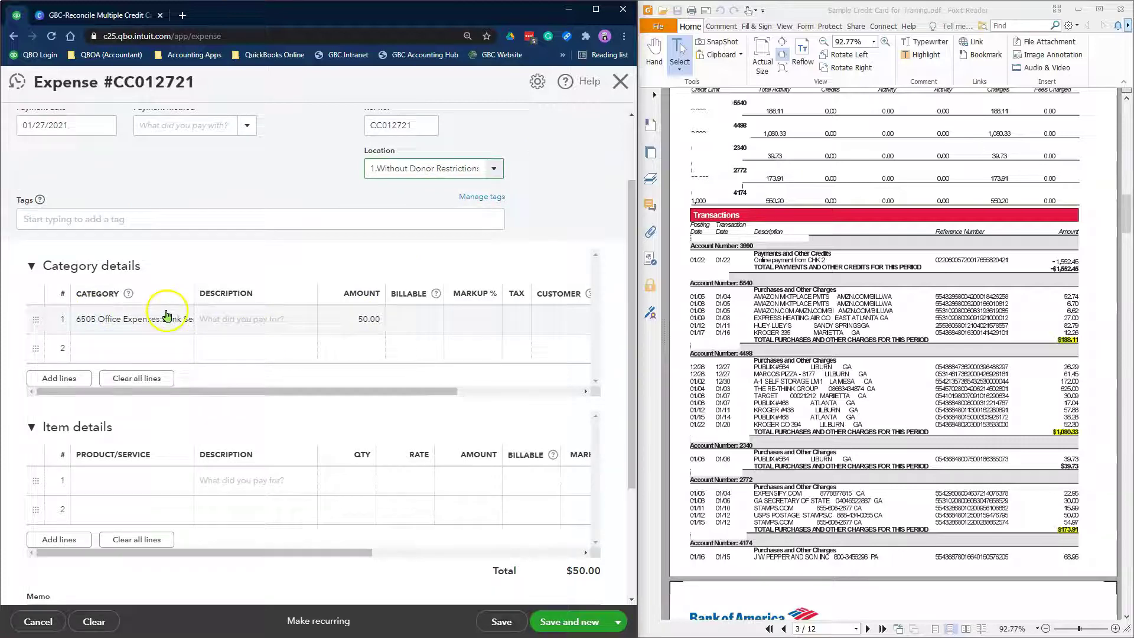
left_click(142, 322)
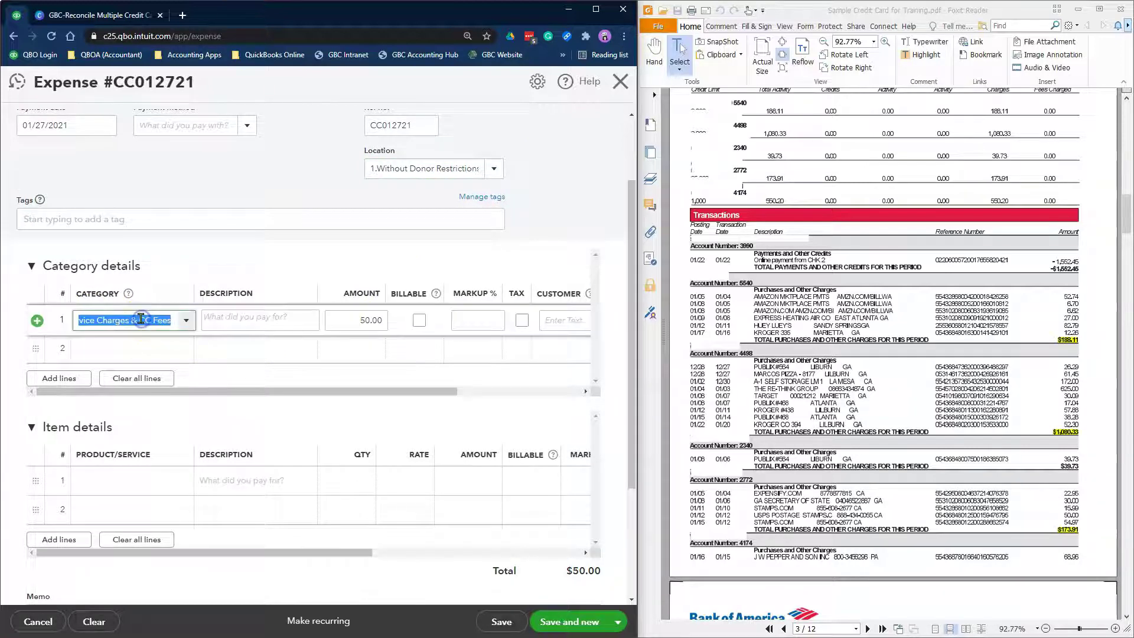
type("empl")
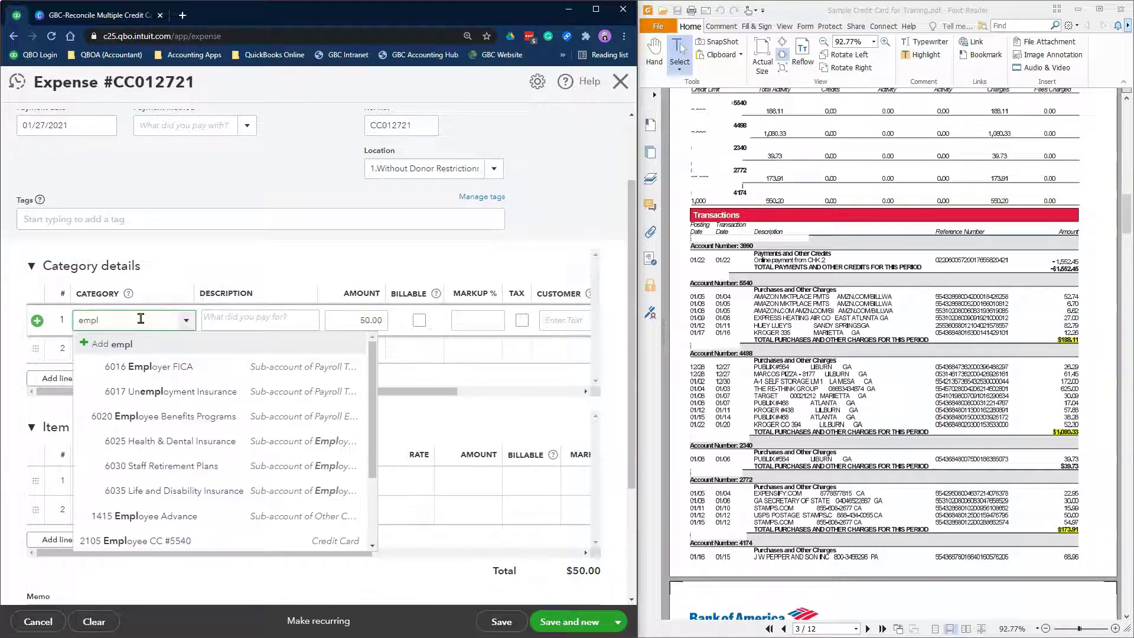
left_click(185, 539)
left_click(253, 318)
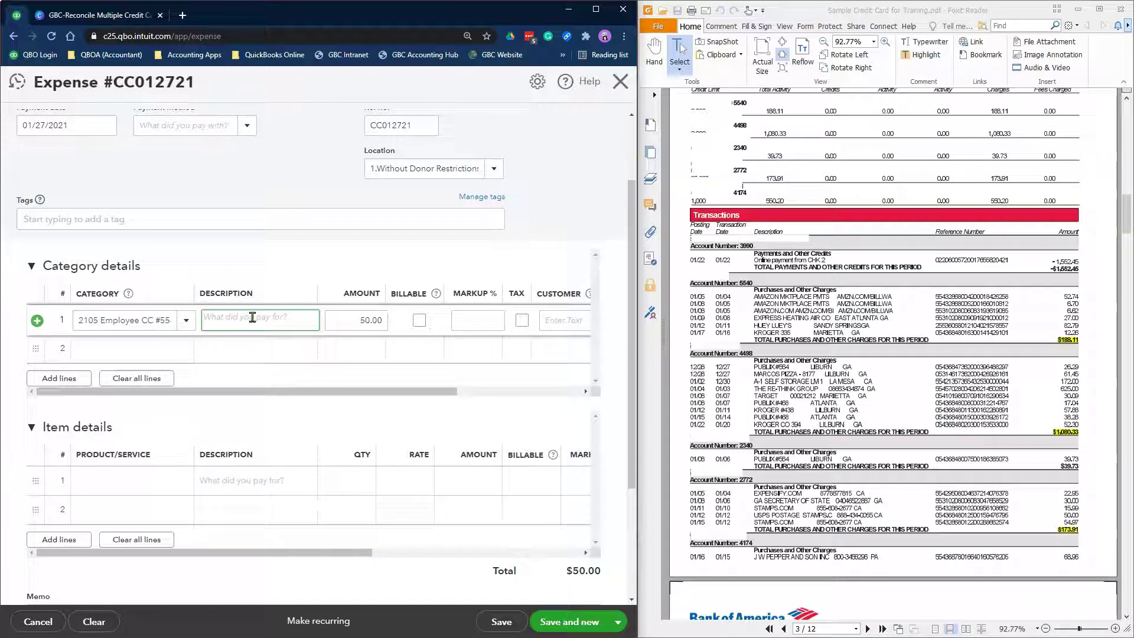
type("Card for close date balance transfer to parent credit card account.")
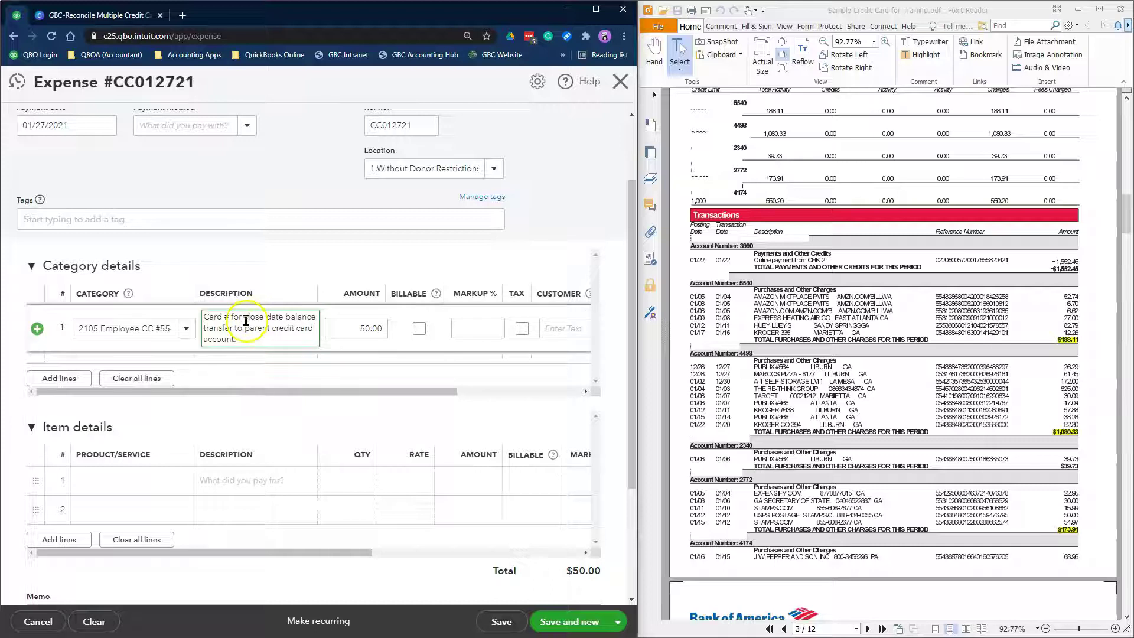
left_click(229, 317)
type("#5540")
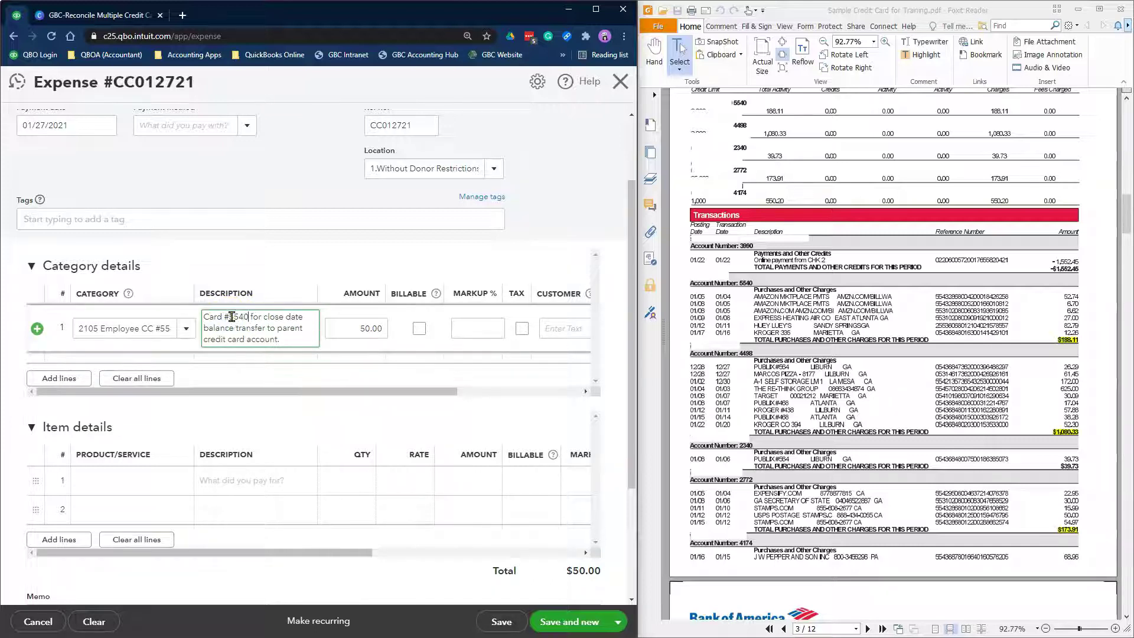
Replace line 1's 50.00 amount with 188.11 and add more category lines.
left_click(346, 326)
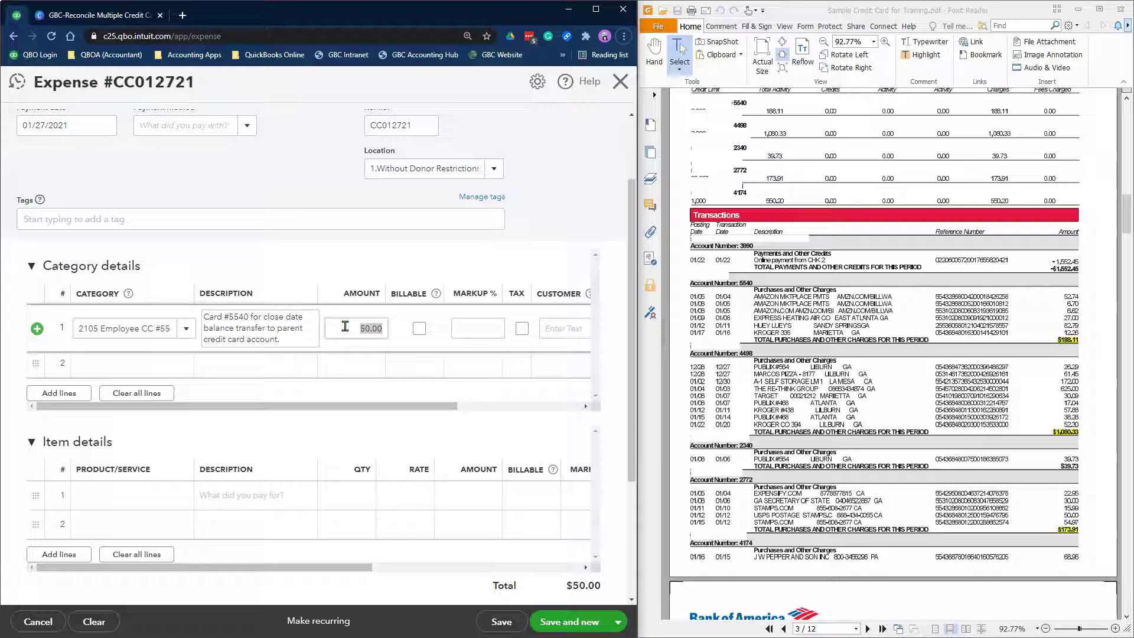
left_click(346, 327)
left_click_drag(346, 326, 393, 330)
key("BackSpace")
type("188.11")
left_click(1064, 341)
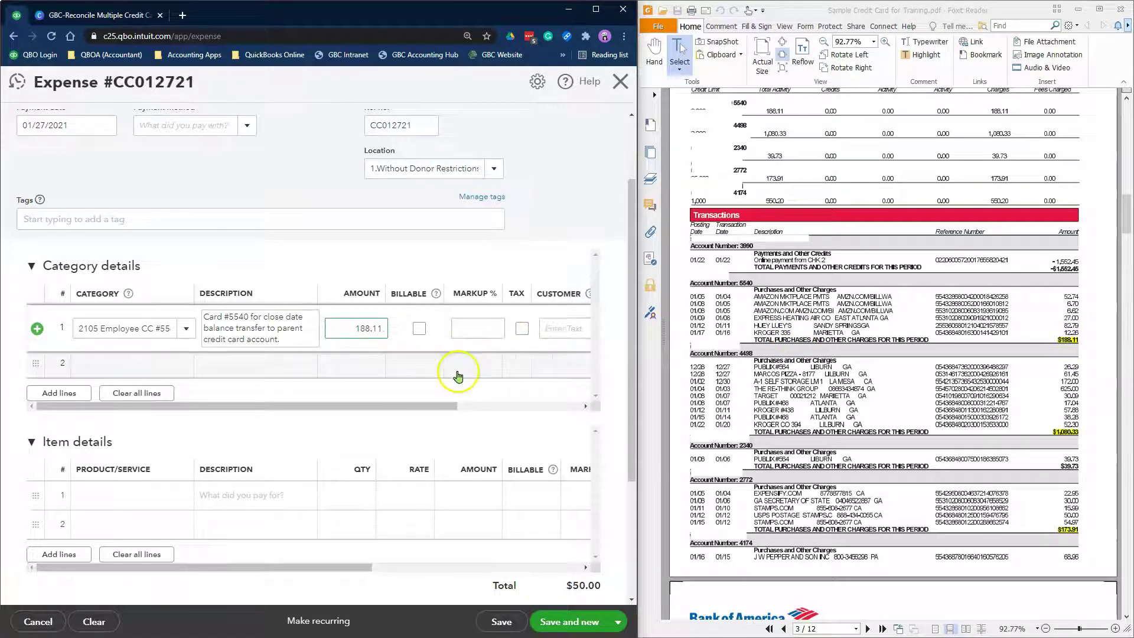
left_click(438, 408)
left_click_drag(438, 408, 587, 398)
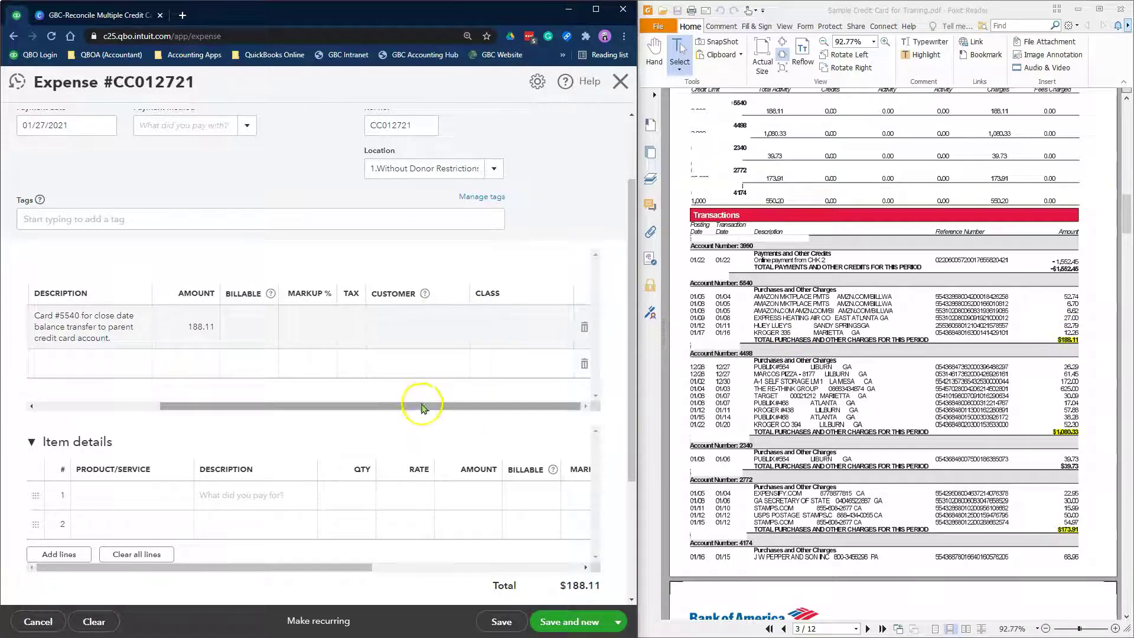
left_click_drag(420, 400, 198, 407)
left_click(67, 393)
Fill line 2 with 2120 Employee CC #2772, a #2772 description, and 173.91.
left_click(103, 361)
type("210")
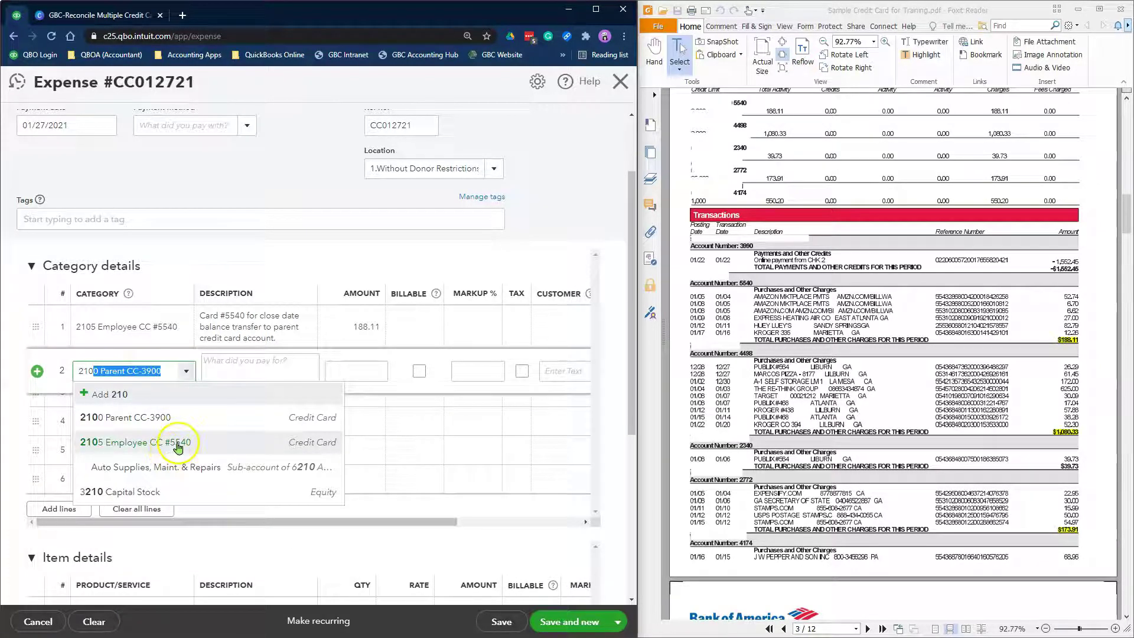
key("BackSpace")
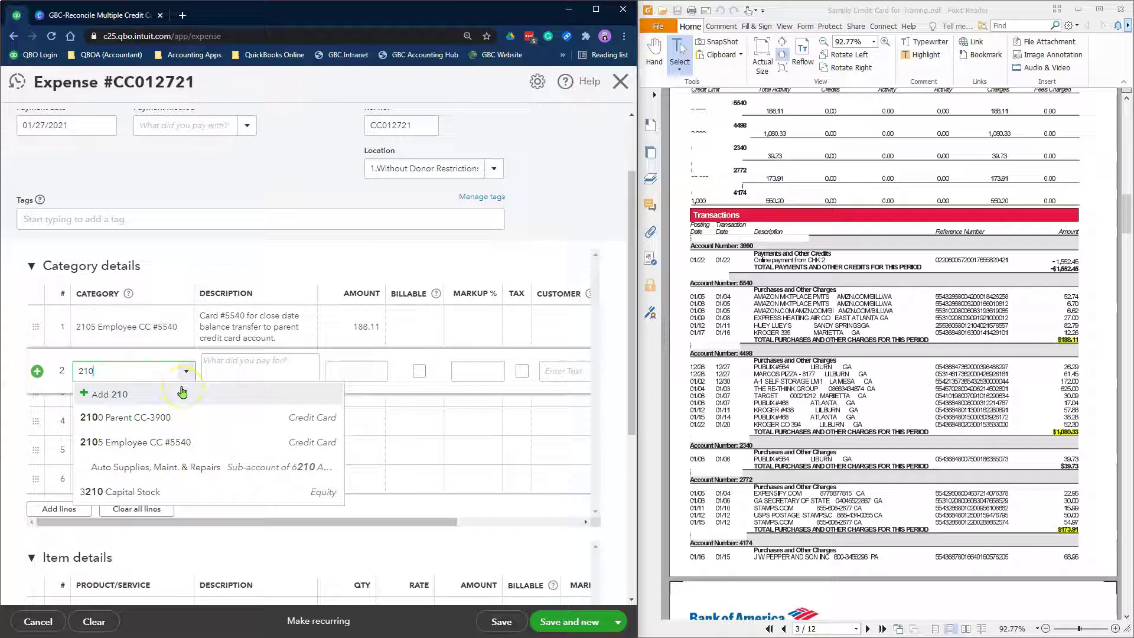
key("BackSpace")
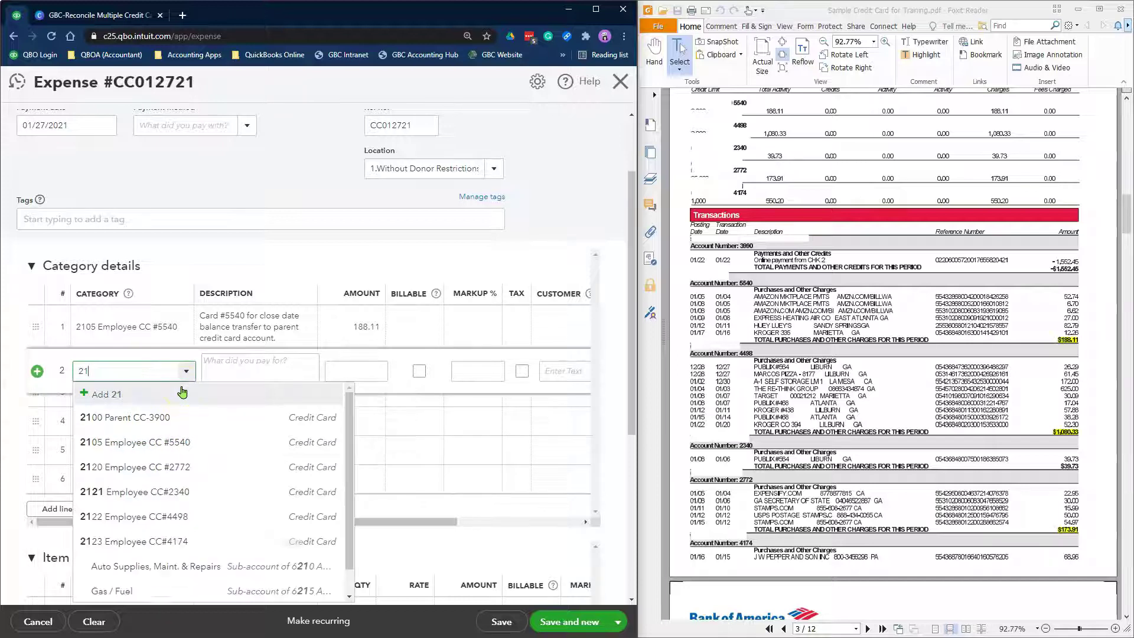
left_click(182, 466)
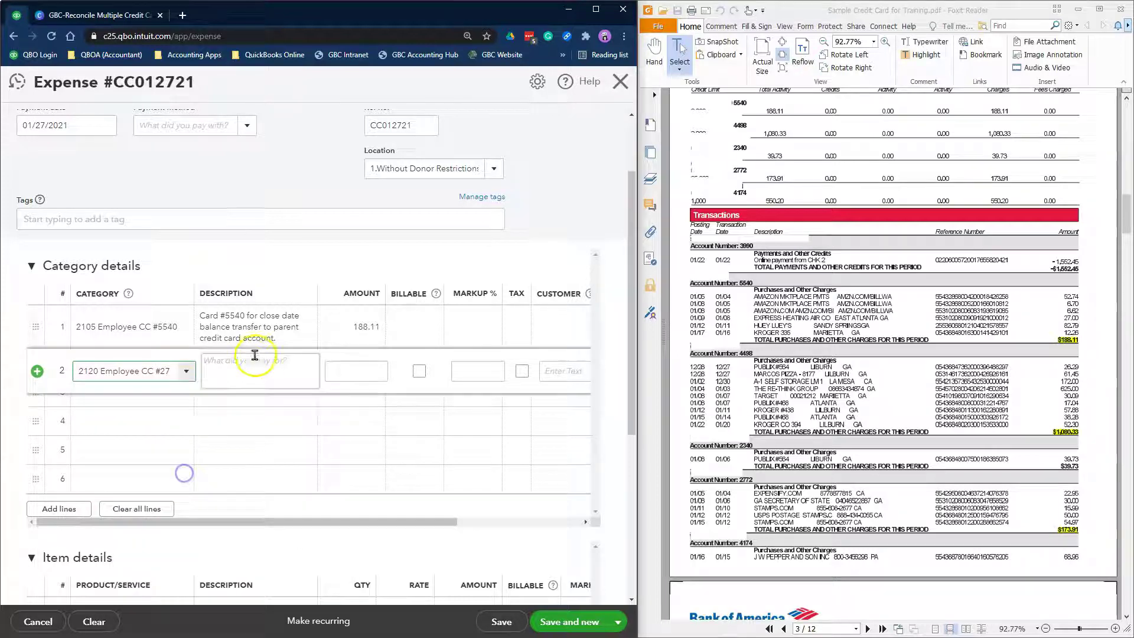
left_click(266, 328)
key("ctrl+c")
left_click(265, 363)
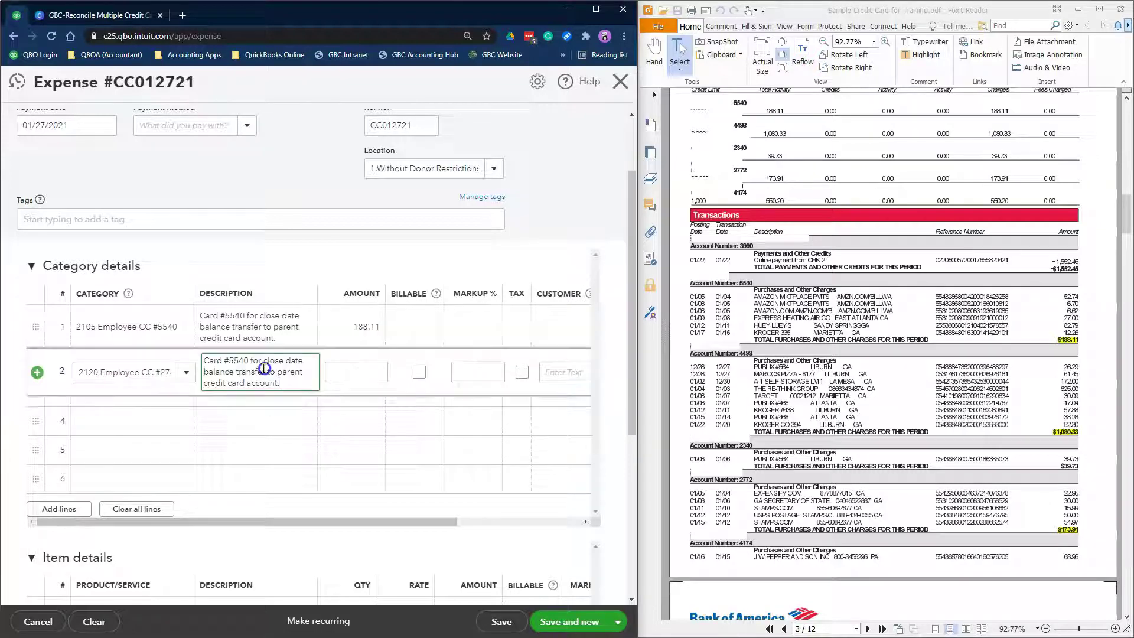
key("BackSpace")
key("BackSpace")
key("BackSpace")
key("BackSpace")
type("2772")
left_click(367, 372)
type("173.91")
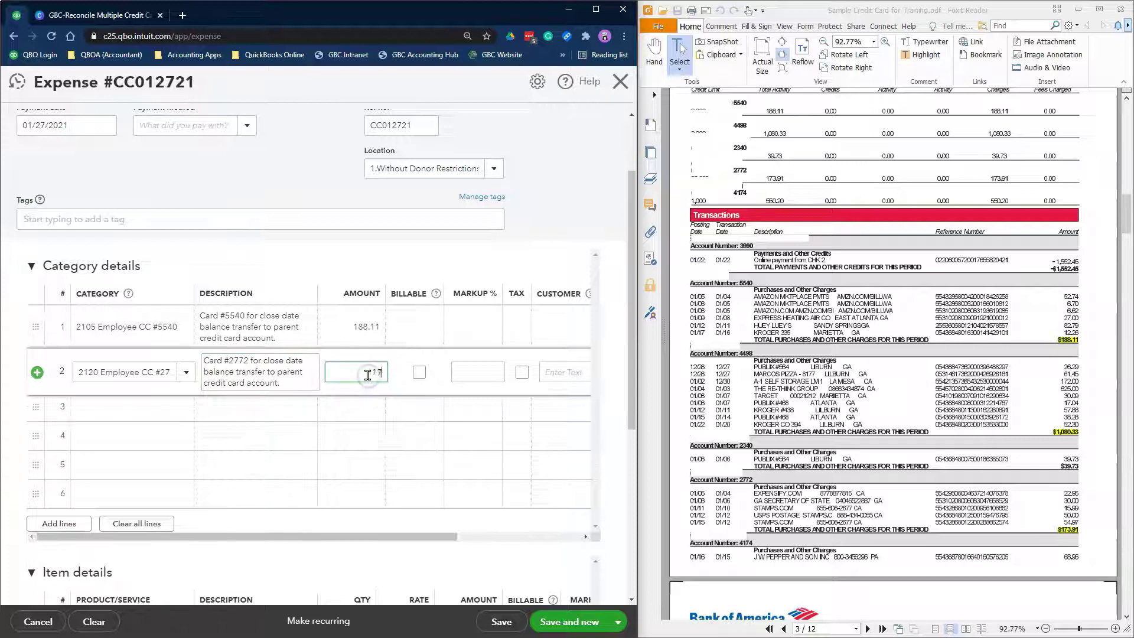
Fill line 3 with 2121 Employee CC#2340, a #2340 description, and 39.73.
left_click(119, 406)
scroll(190, 329, "up", 10)
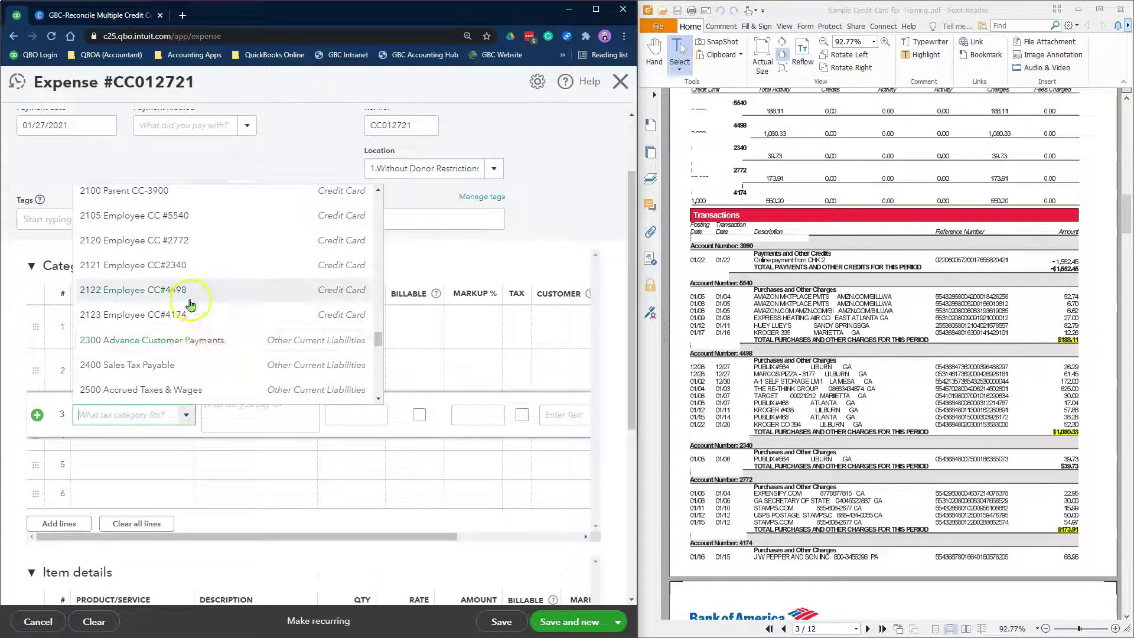
left_click(198, 291)
left_click(245, 412)
type("Card #5540 for close date balance transfer to parent credit account.")
double_click(239, 404)
type("2340")
left_click(356, 416)
type("39.73")
Fill line 4 with 2122 Employee CC#4498, a #4498 description, and 1080.33.
left_click(157, 451)
type("2122")
key("Return")
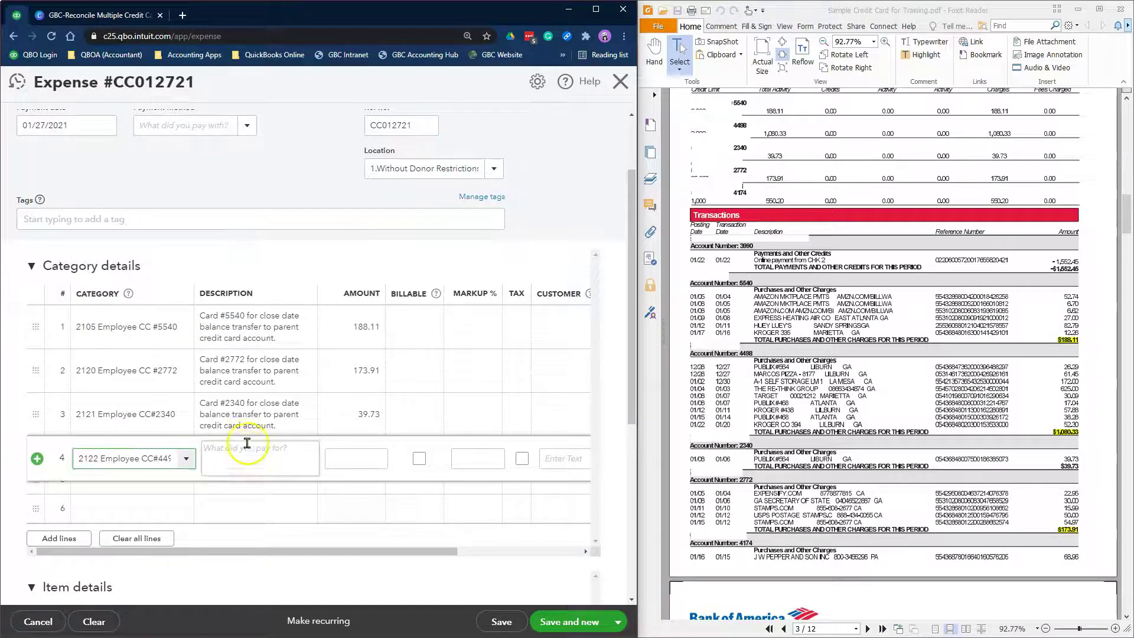
left_click(249, 450)
key("ctrl+v")
double_click(238, 448)
type("4498")
left_click(335, 460)
type("1080.33")
Fill line 5 with account 2123, a #4170 description, and 550.20, bringing the total to $2,032.28.
scroll(335, 460, "down", 3)
left_click(159, 306)
type("23")
left_click(258, 299)
key("ctrl+v")
double_click(236, 295)
type("4170")
left_click(252, 289)
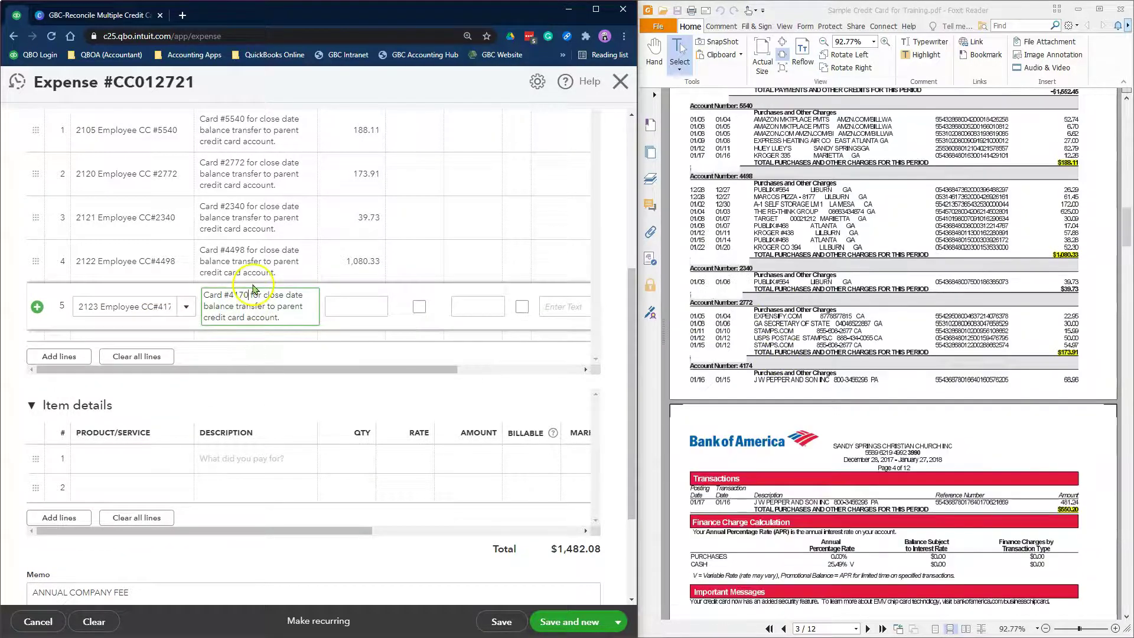
left_click(350, 301)
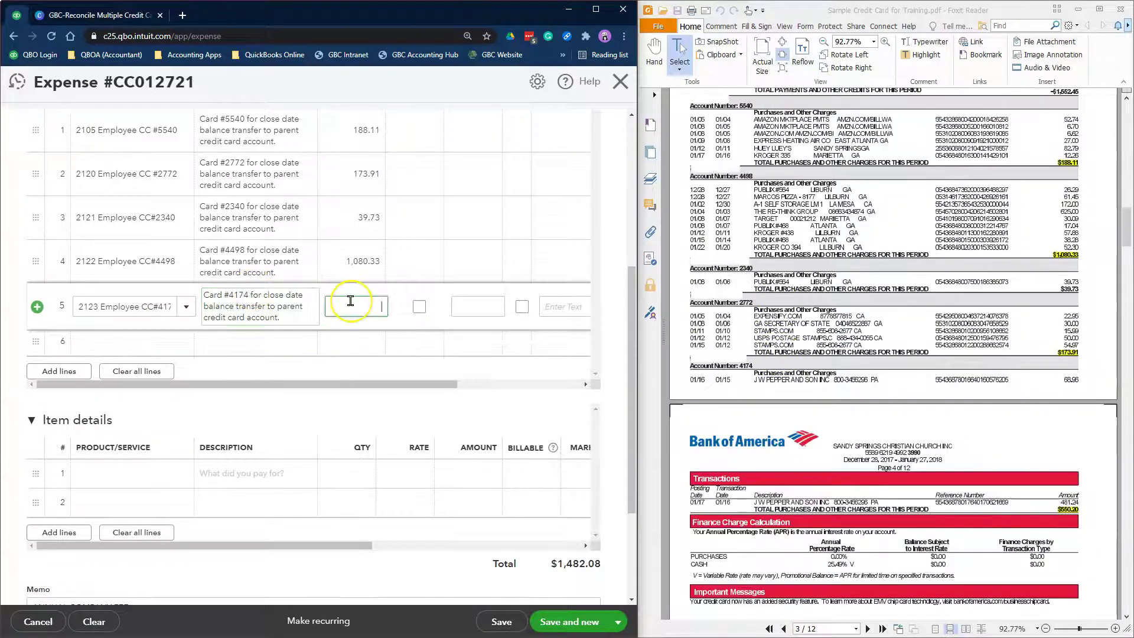
left_click(441, 412)
left_click(436, 388)
left_click_drag(436, 388, 402, 389)
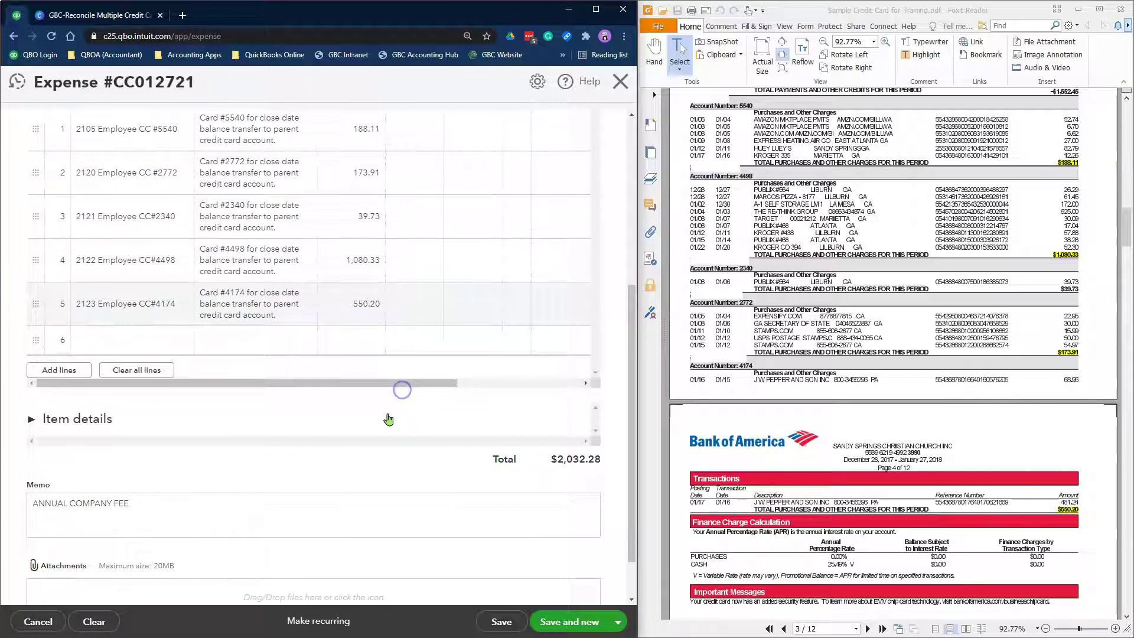
Replace the ANNUAL COMPANY FEE memo with the transfer sentence citing card #3900 and 1/27/21.
scroll(389, 420, "down", 1)
left_click_drag(159, 445, 26, 446)
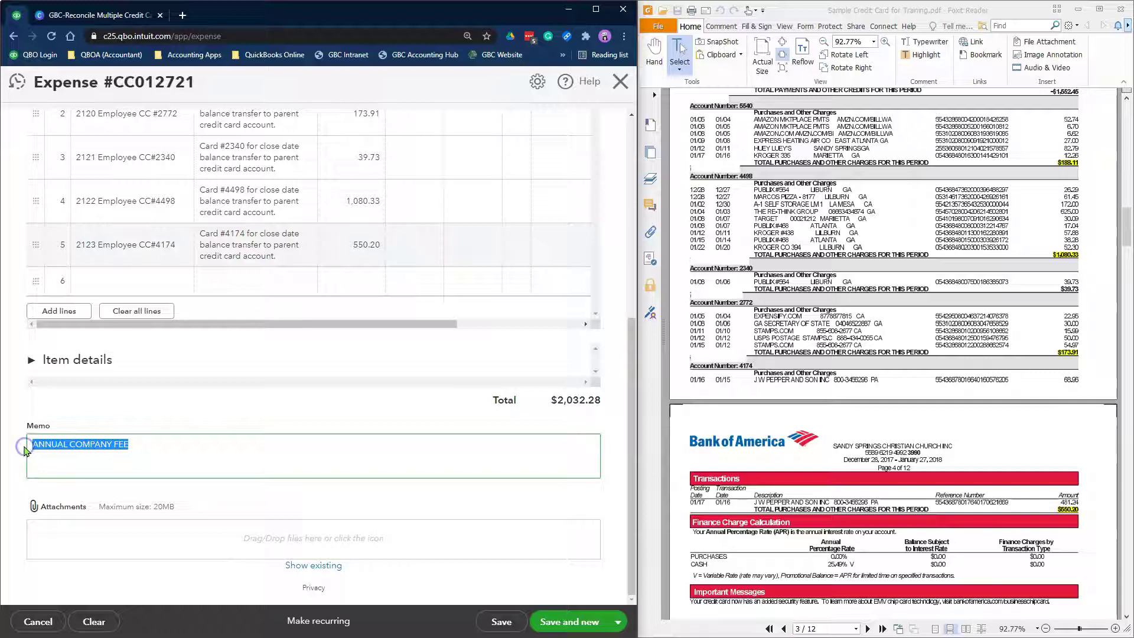
type("Card #2340 for close date balance transfer to parent credit card account.")
double_click(67, 445)
type("5540")
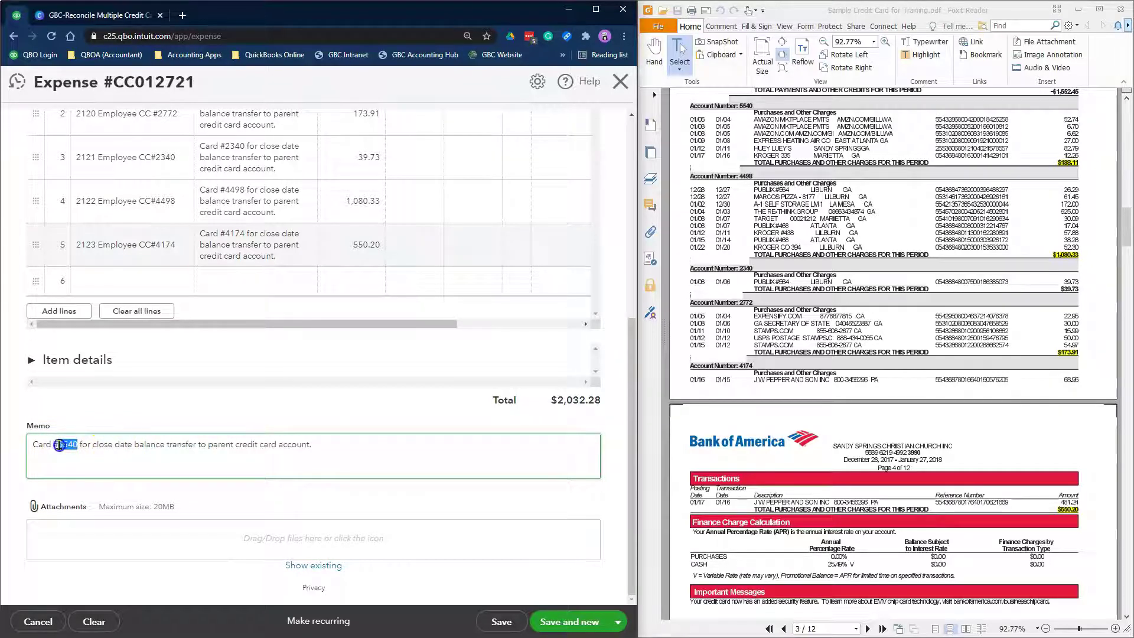
type("3900")
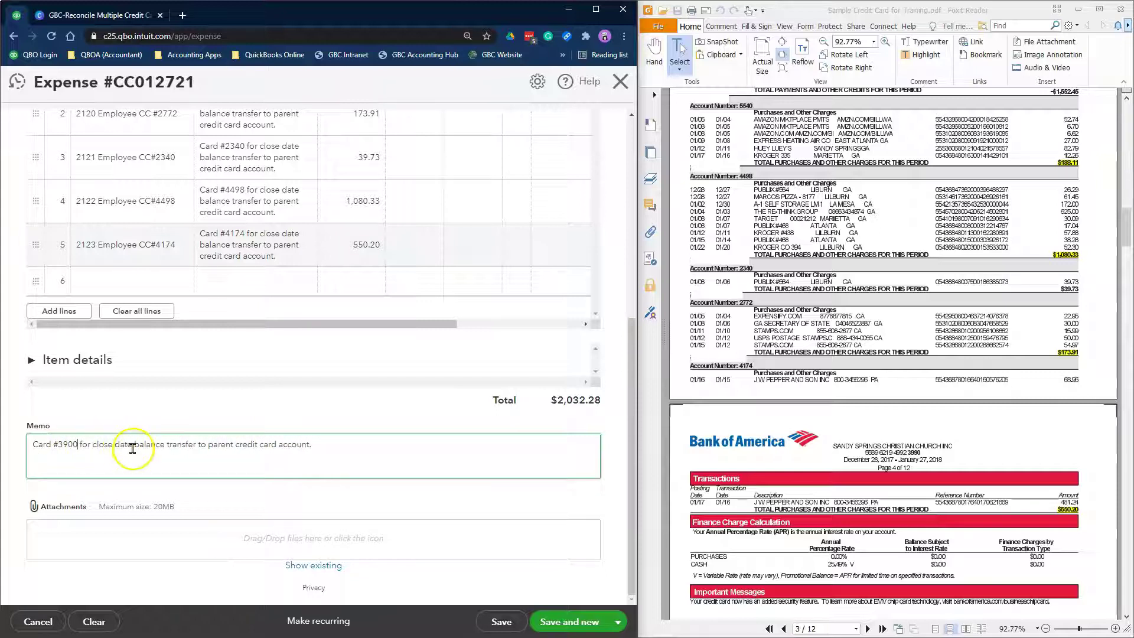
type("1/27/21")
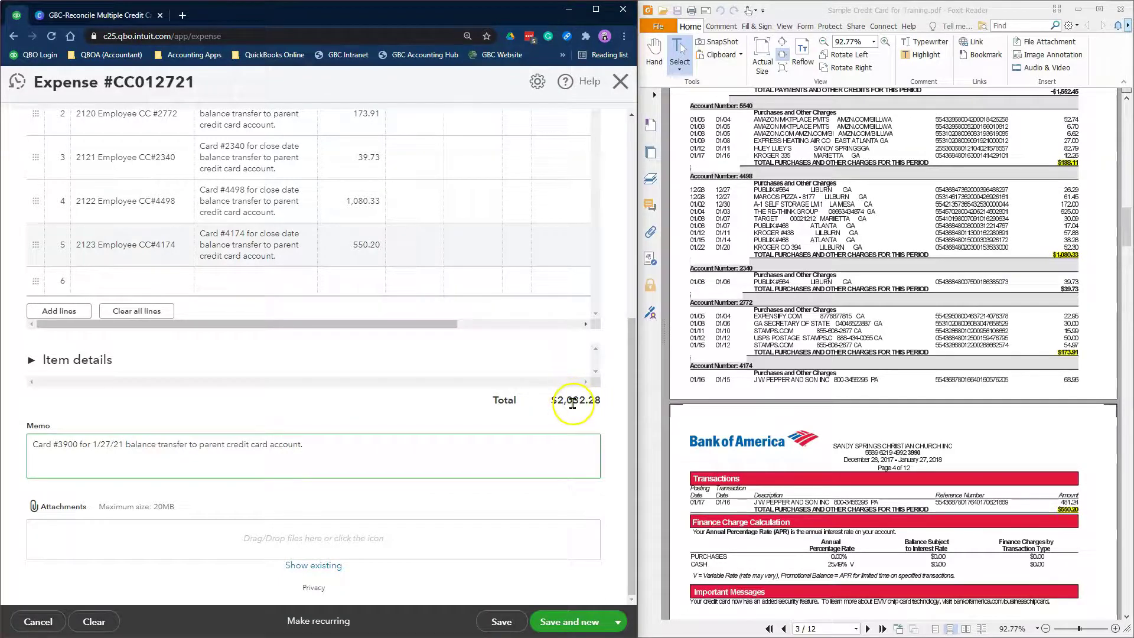
scroll(946, 408, "up", 15)
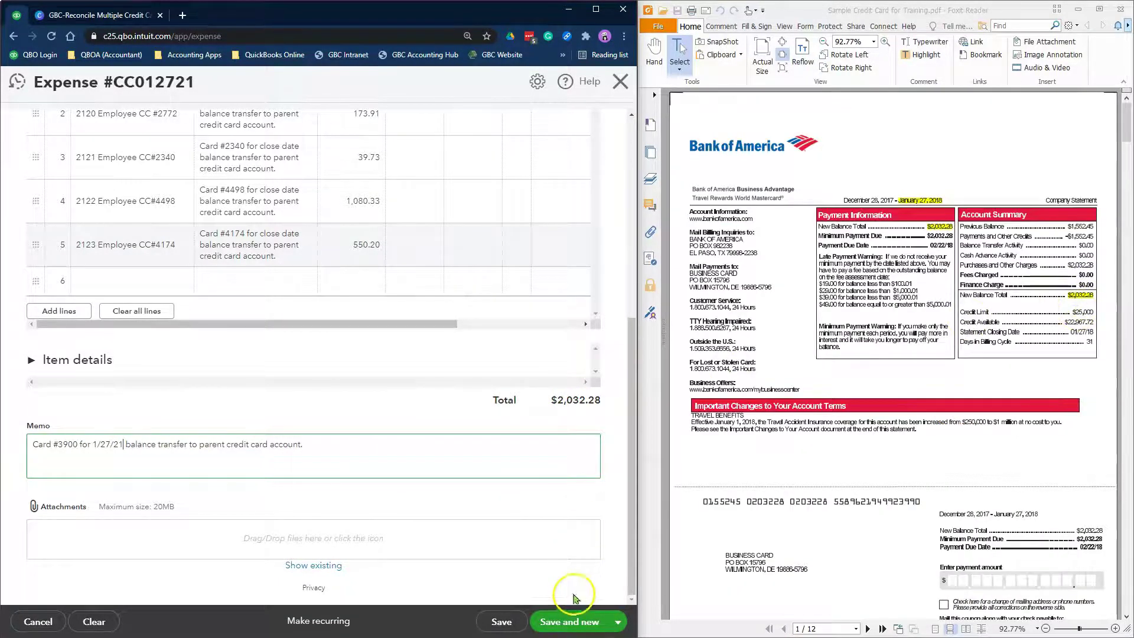
scroll(548, 458, "up", 6)
scroll(531, 455, "down", 6)
Save and new despite missing classes, then open Reconcile for 2100 Parent CC-3900.
left_click(561, 622)
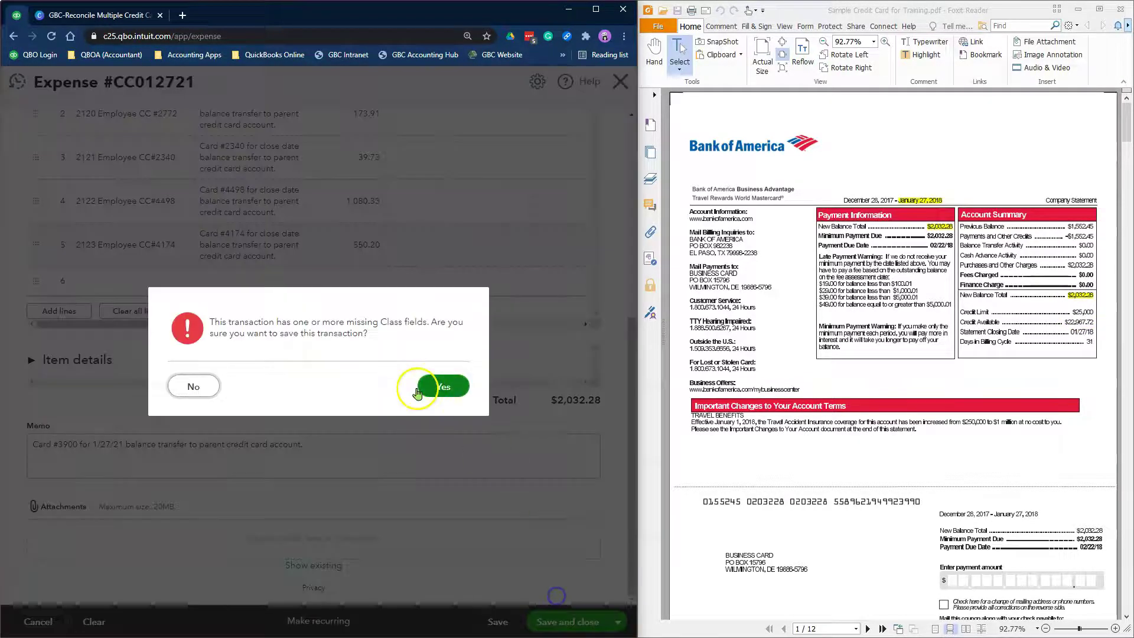
left_click(446, 387)
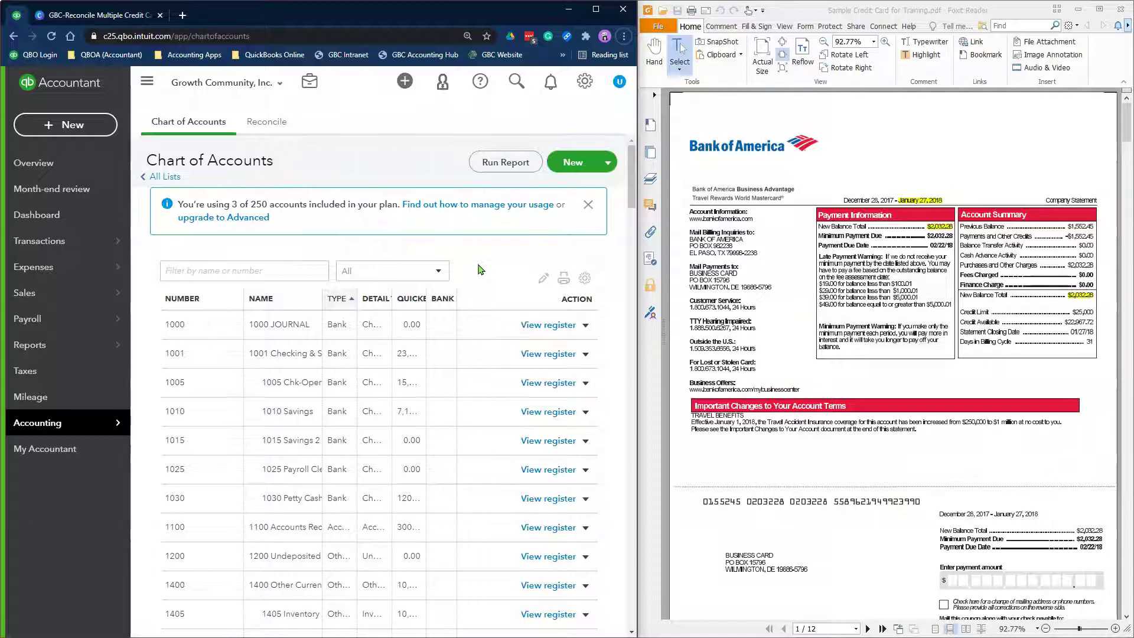
mouse_move(80, 424)
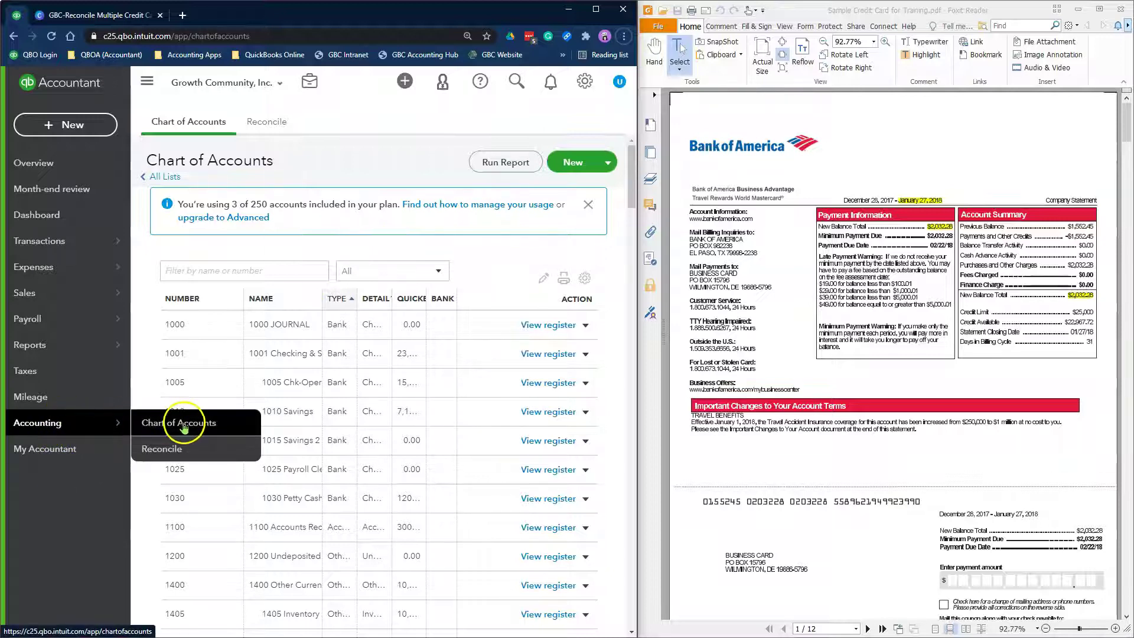
left_click(177, 448)
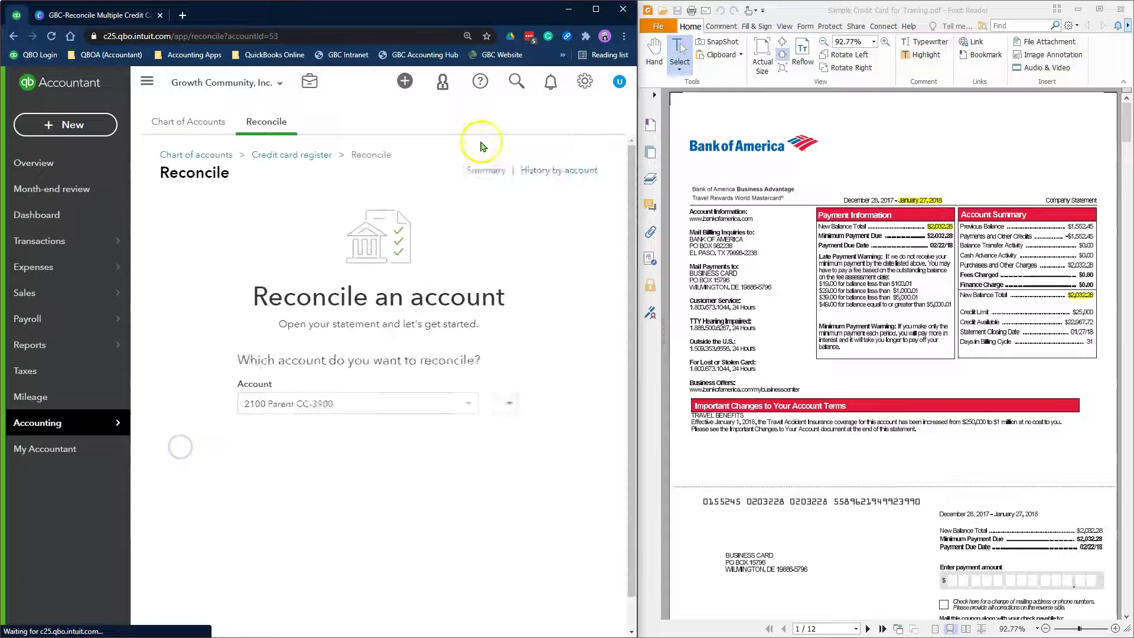
left_click(585, 90)
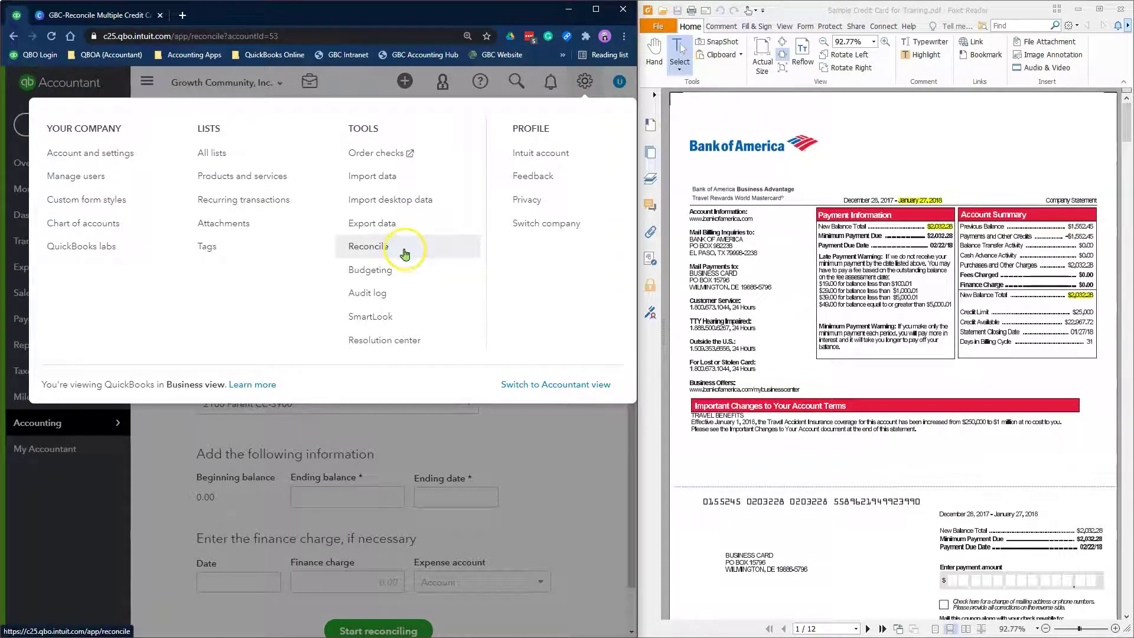
left_click(577, 455)
scroll(578, 456, "down", 1)
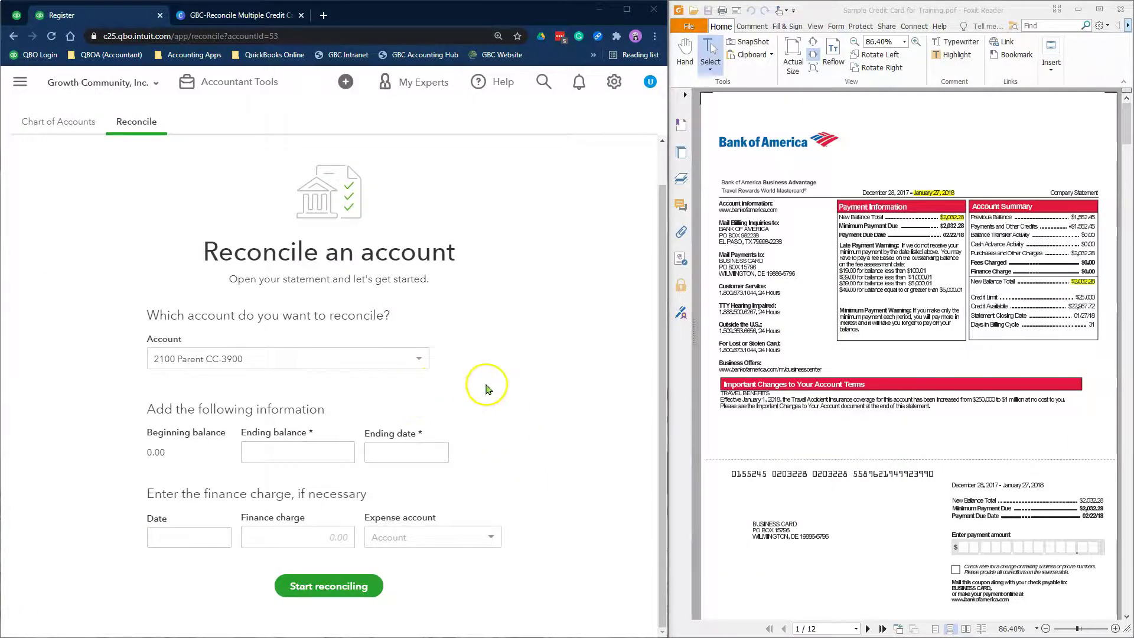
Start reconciling 2105 Employee CC #5540 with a 0.00 ending balance dated 01/27/2021.
scroll(780, 384, "down", 20)
scroll(780, 390, "down", 3)
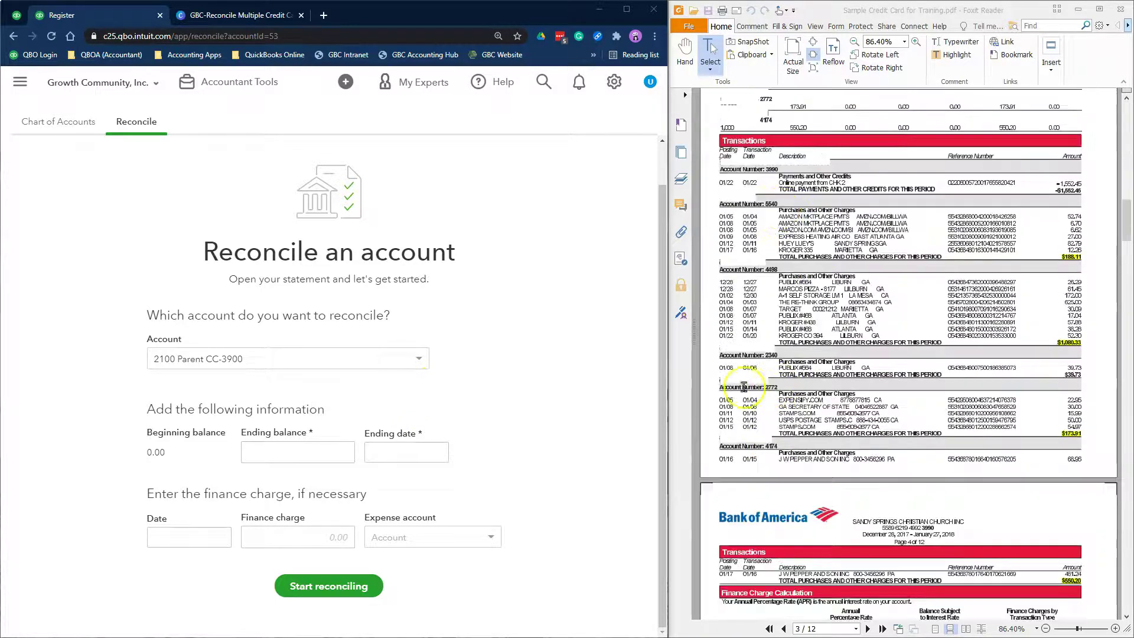
left_click(392, 358)
left_click(329, 403)
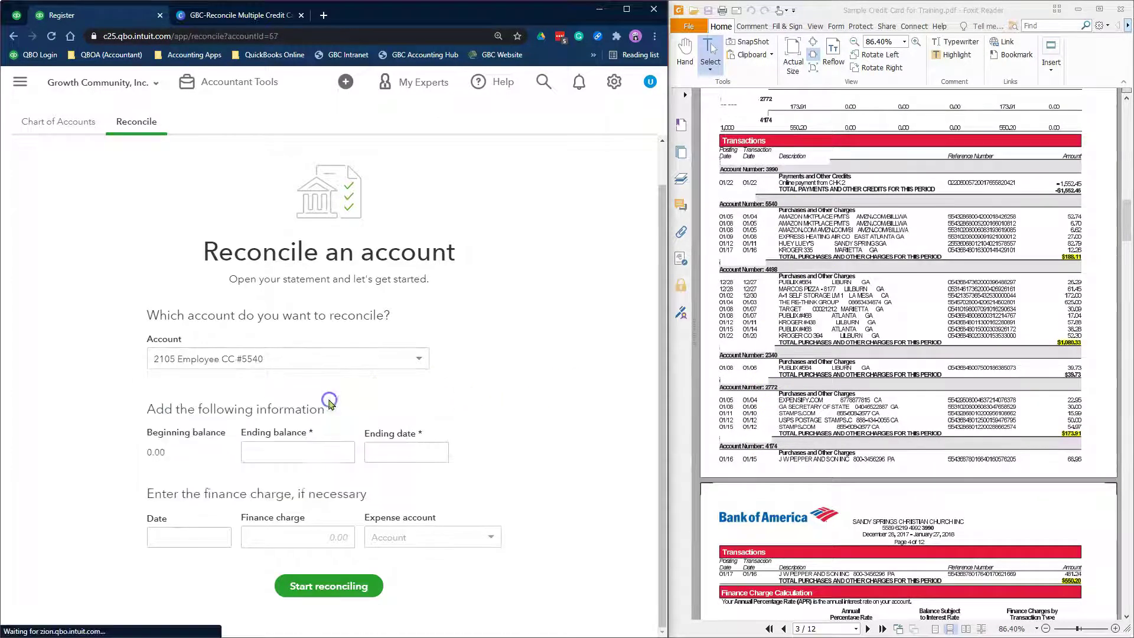
left_click(324, 456)
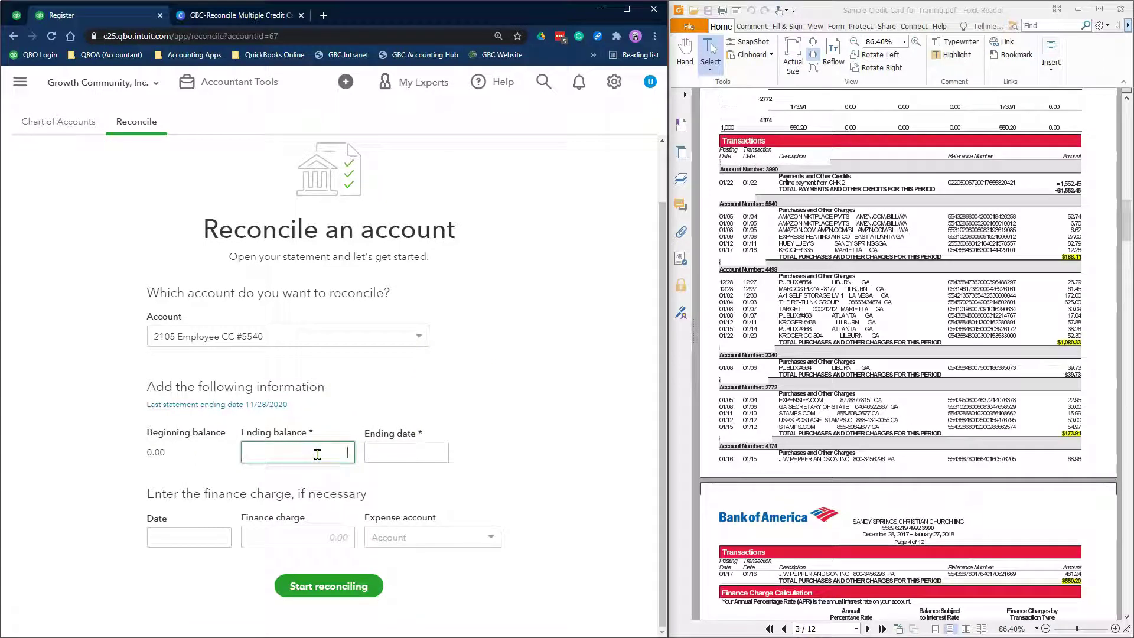
left_click(400, 453)
type("01/27/202")
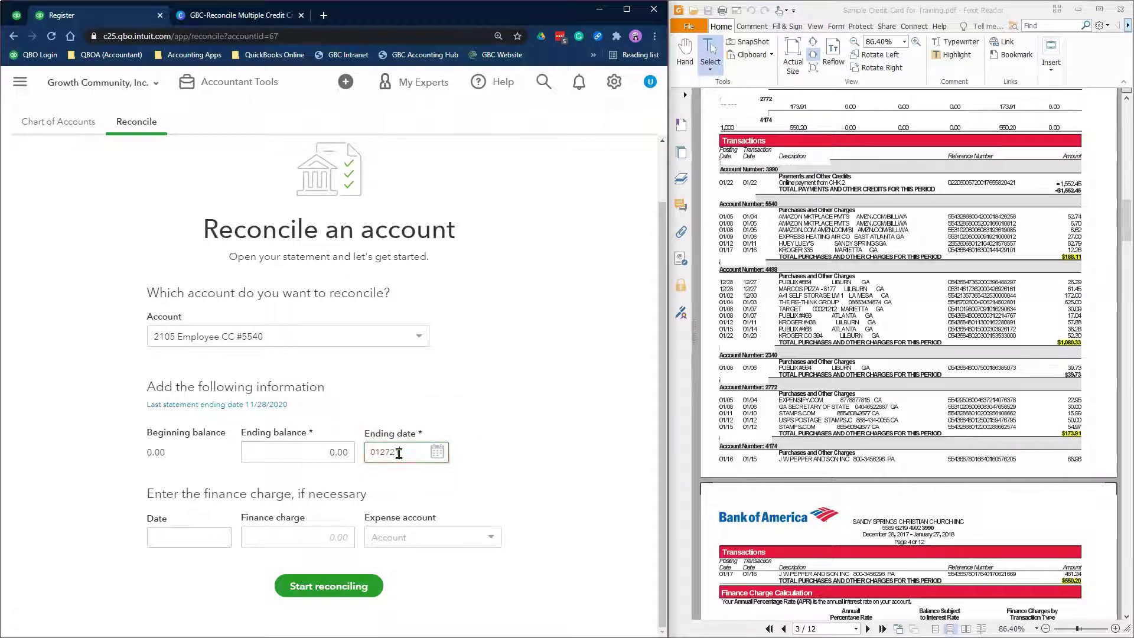
type("1")
left_click(543, 480)
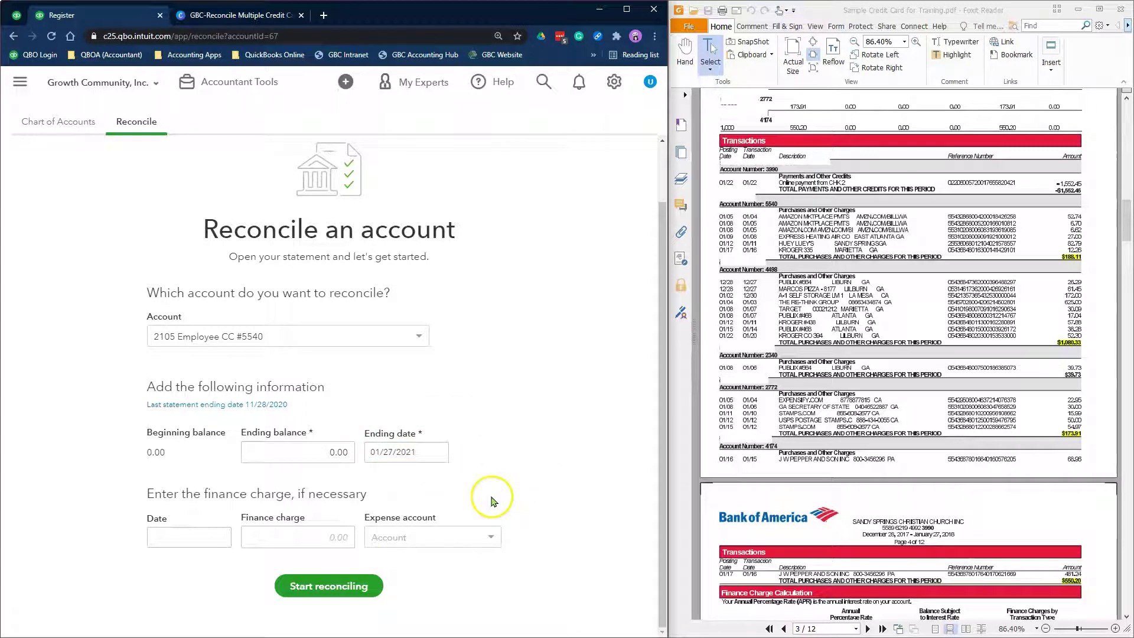
left_click(347, 586)
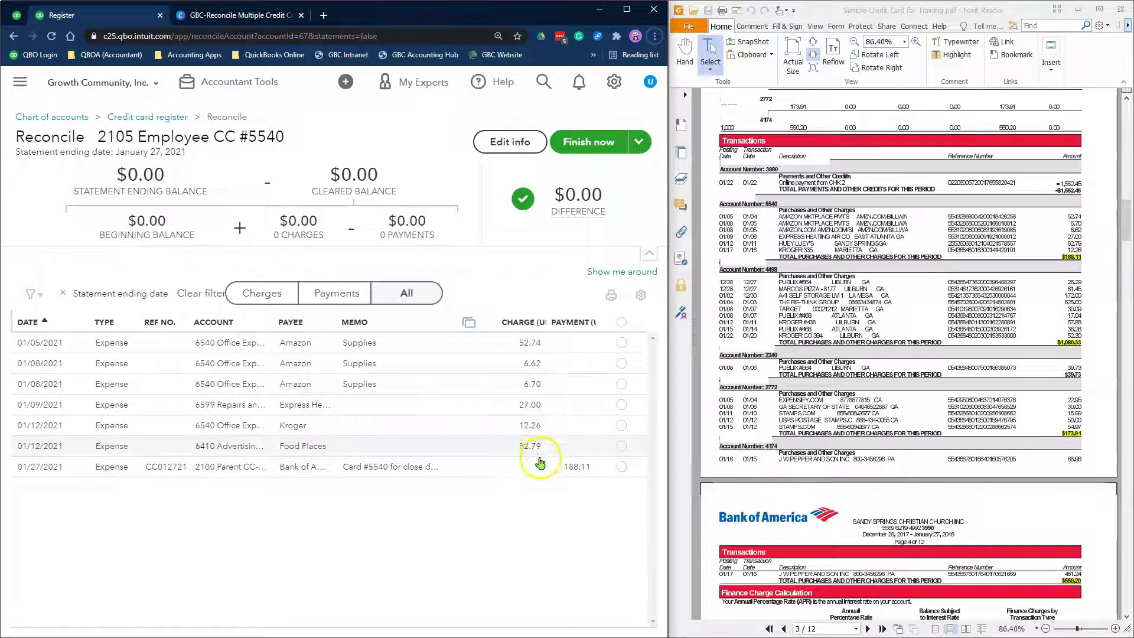
Mark all seven #5540 transactions cleared and finish the reconciliation at $0.00 difference.
left_click(622, 322)
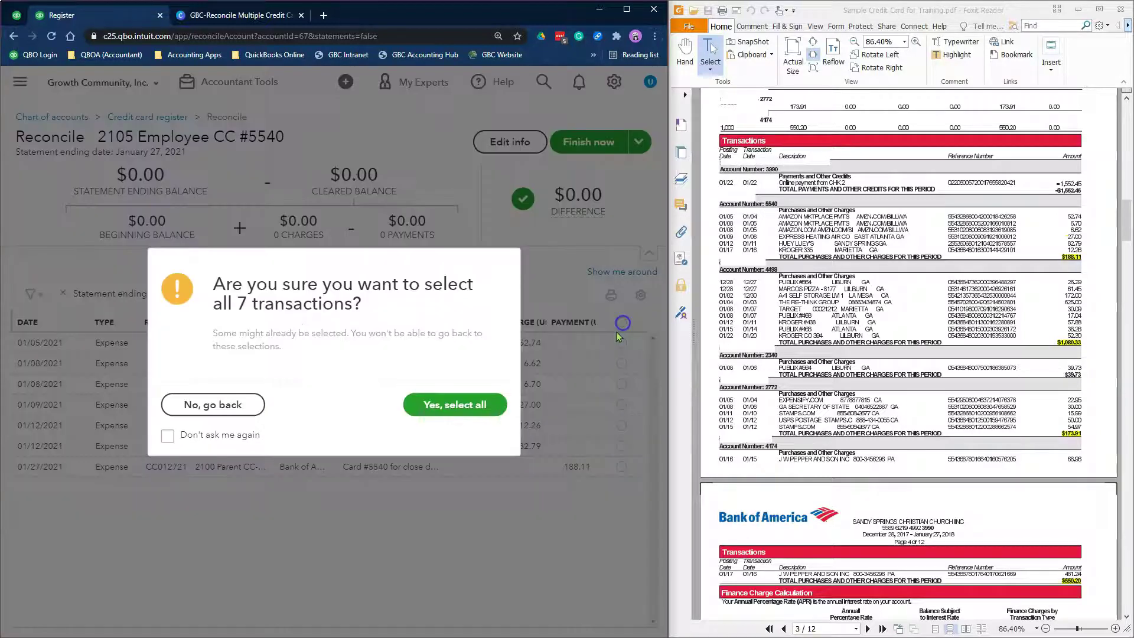
left_click(456, 402)
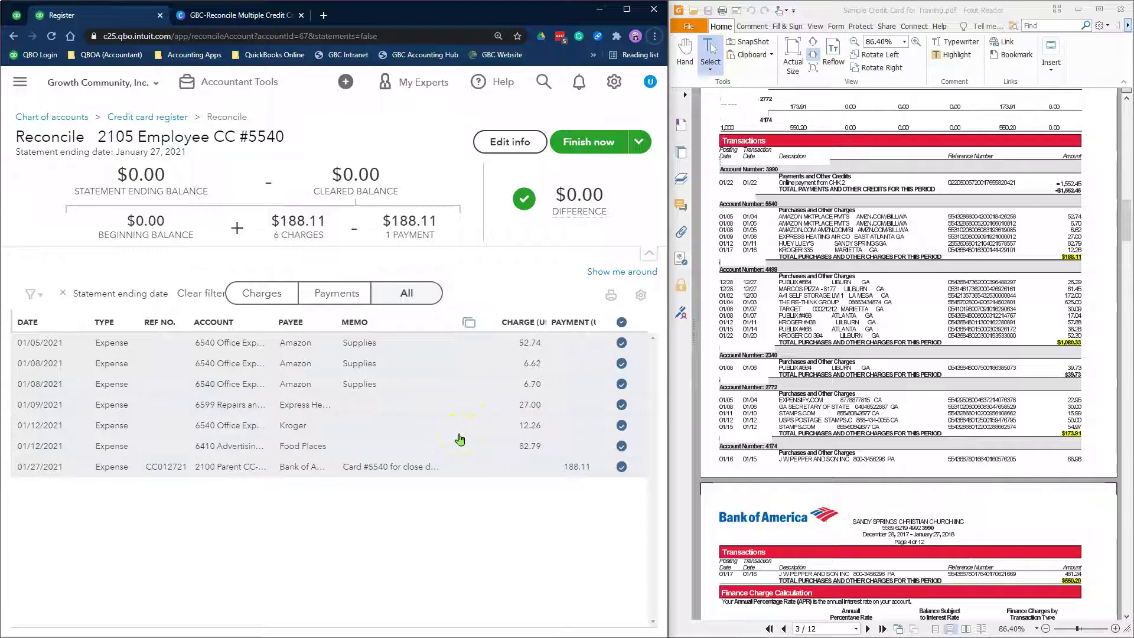
mouse_move(579, 204)
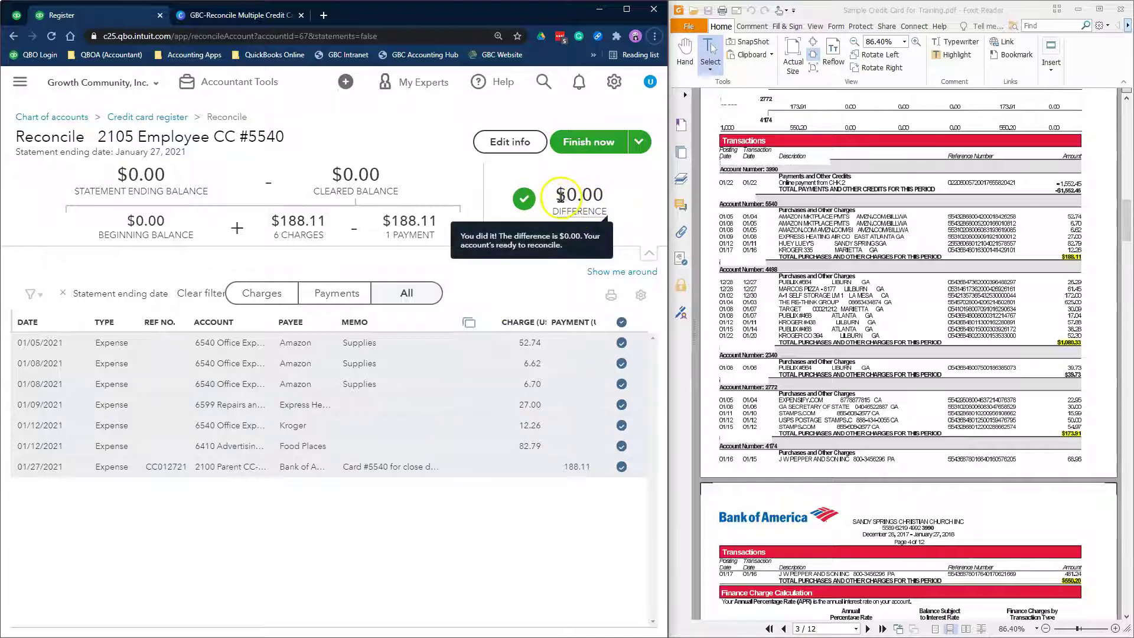
left_click(587, 148)
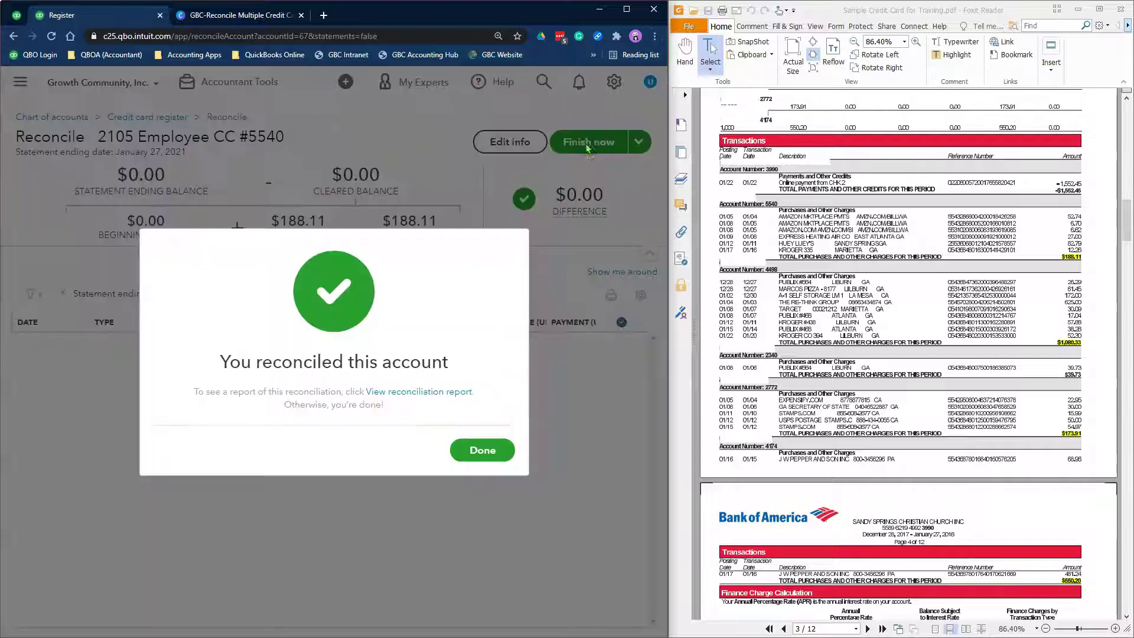
Save the #5540 reconciliation report as a PDF and return to Reconcile an account.
left_click(444, 401)
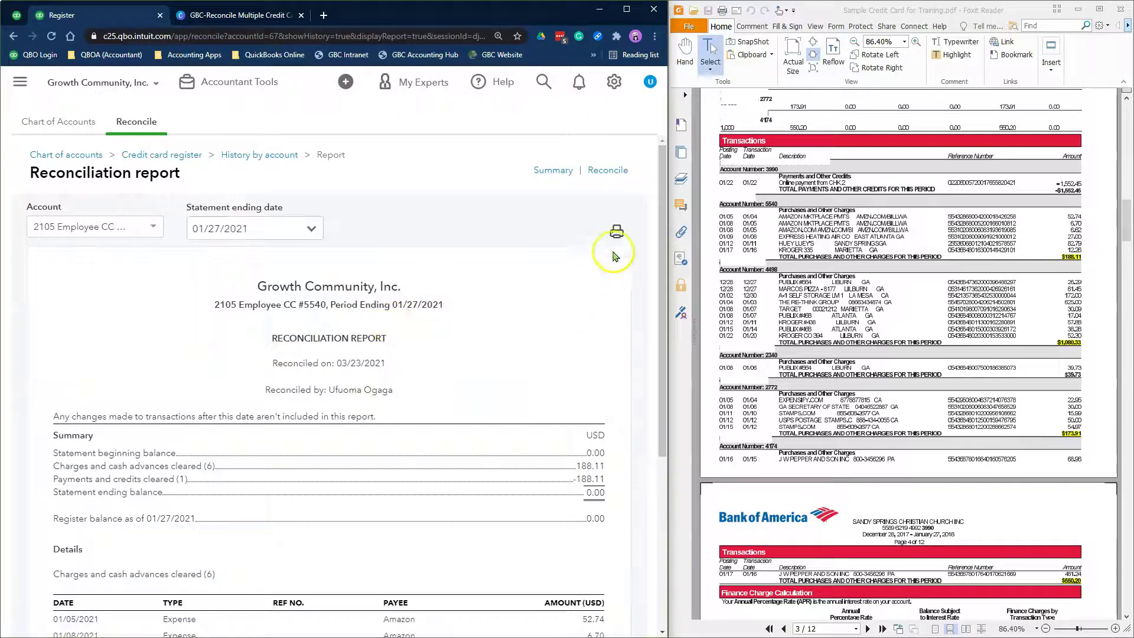
left_click(616, 236)
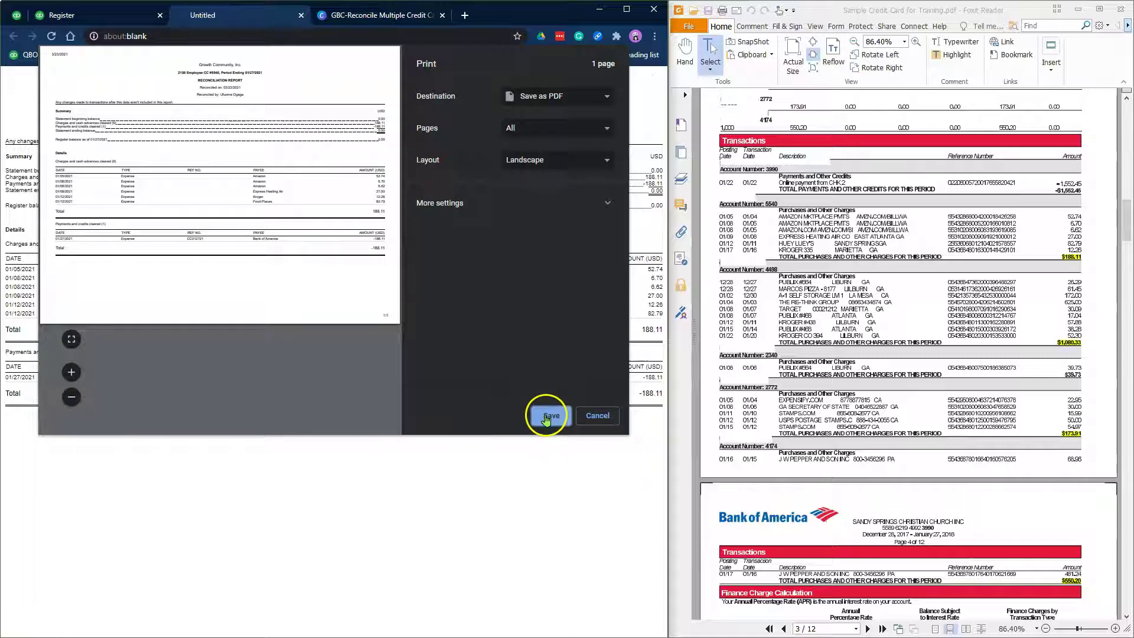
left_click(596, 417)
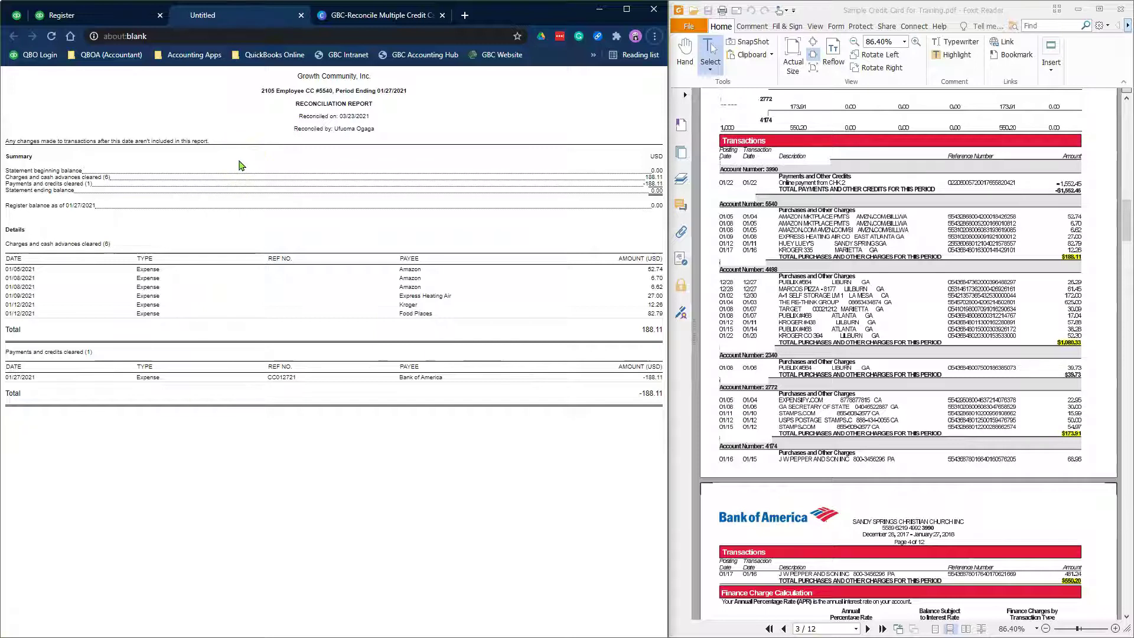
left_click(301, 15)
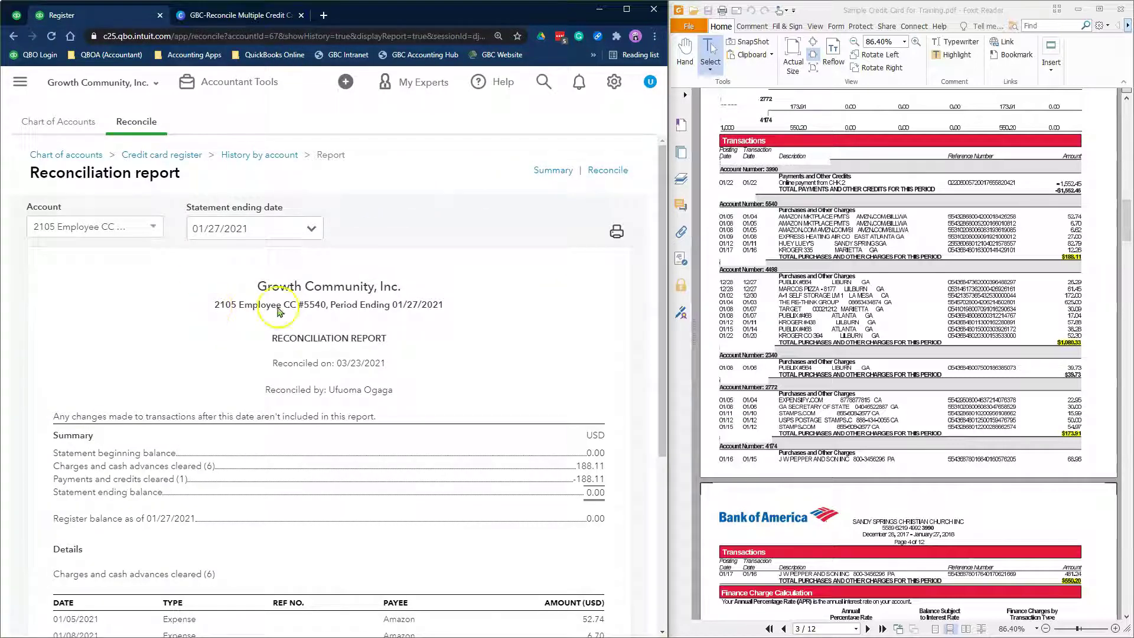
left_click(609, 171)
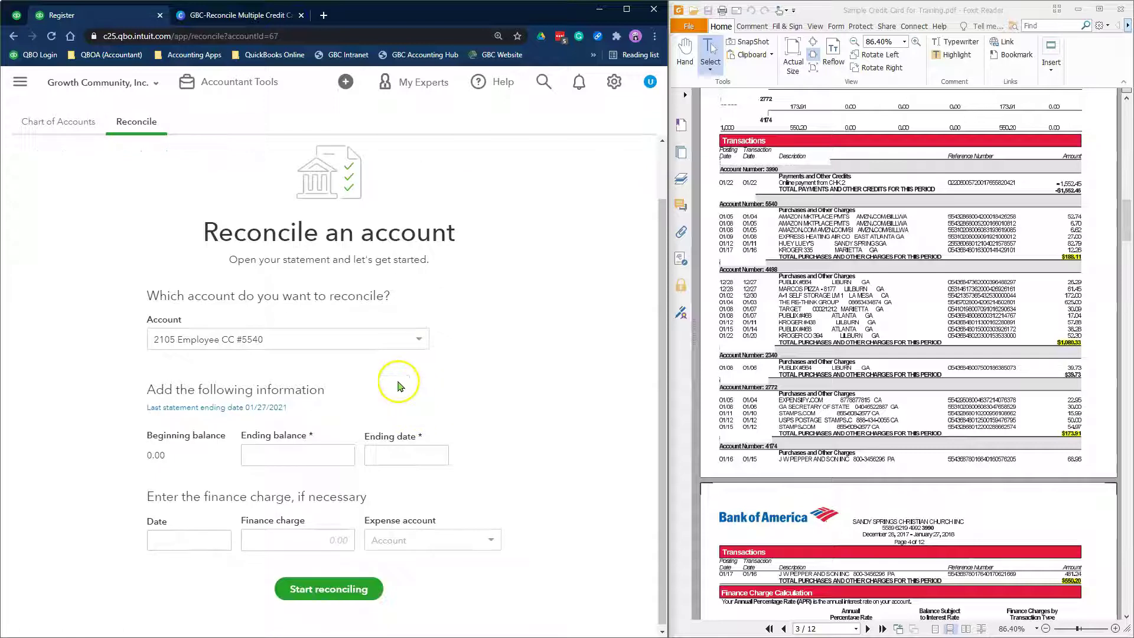
Start reconciling 2120 Employee CC #2772 with 0.00 ending balance as of 01/27/2021.
left_click(397, 339)
left_click(324, 375)
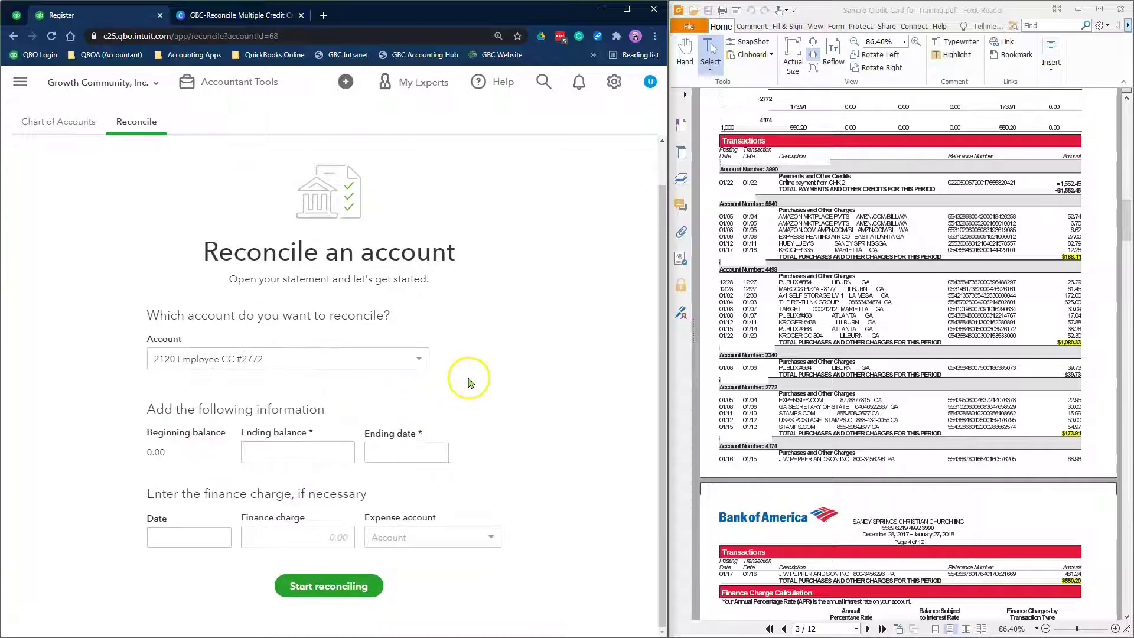
left_click(346, 453)
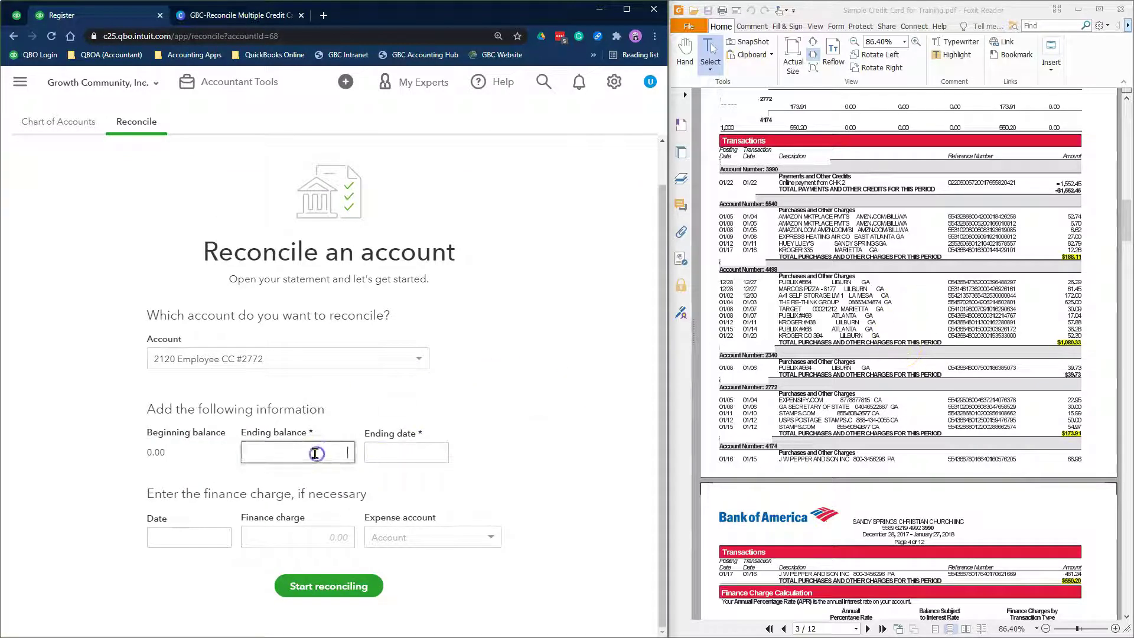
type("0127")
key("Return")
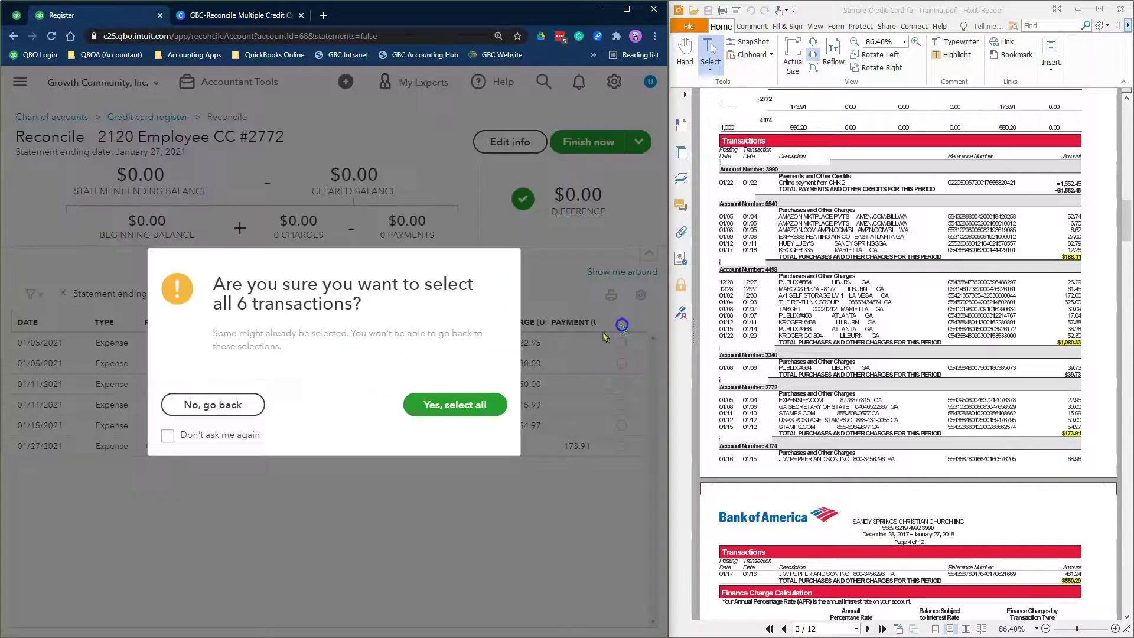
Clear all six #2772 transactions, finish the reconciliation, and print its report.
left_click(456, 402)
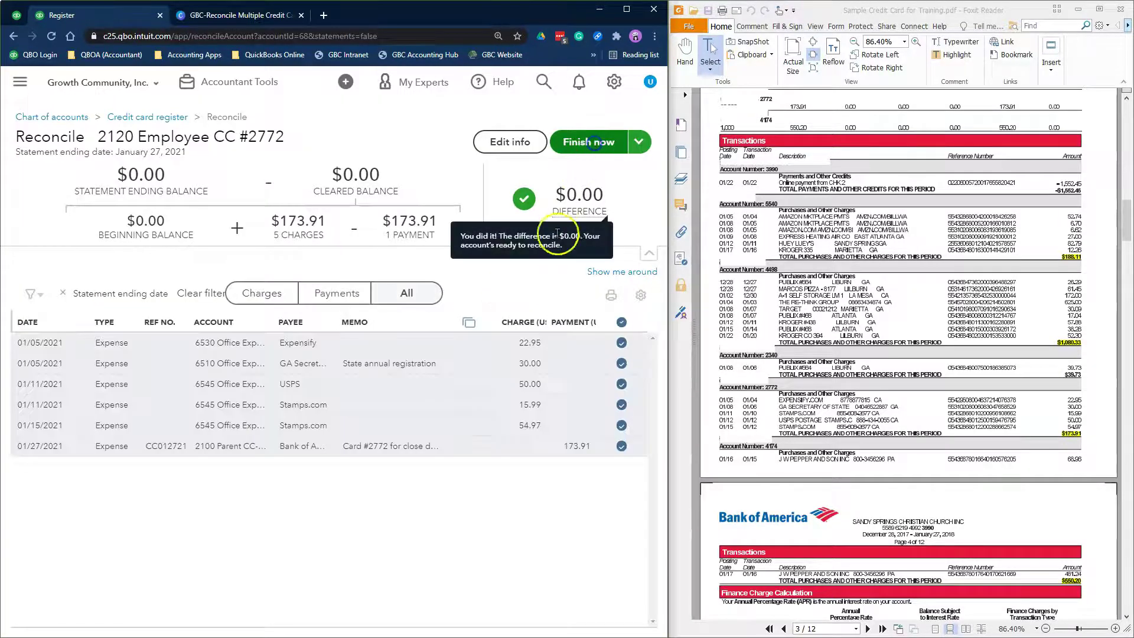
left_click(588, 143)
left_click(479, 451)
left_click(615, 229)
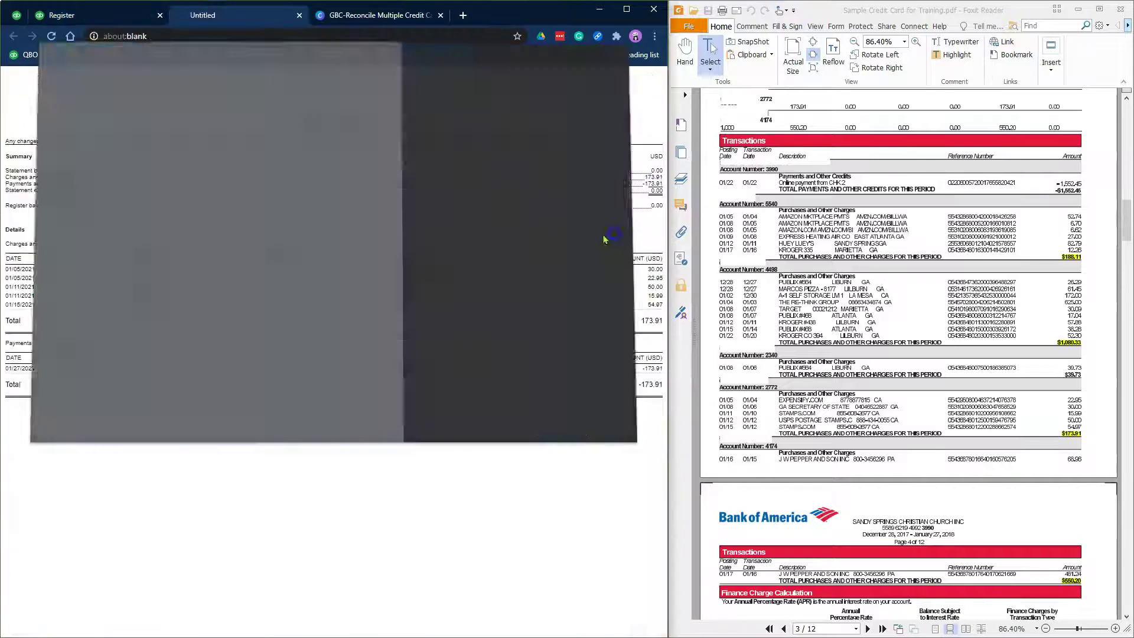
left_click(299, 15)
Reconcile 2121 Employee CC#2340 by clearing both transactions and finishing.
left_click(351, 408)
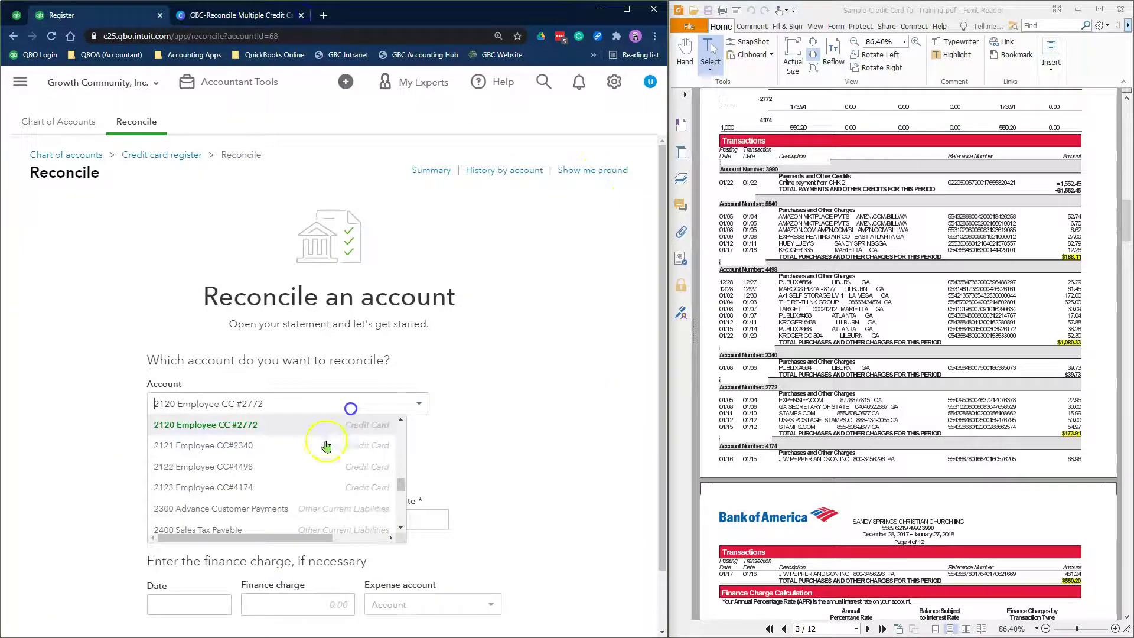
left_click(326, 447)
left_click(330, 586)
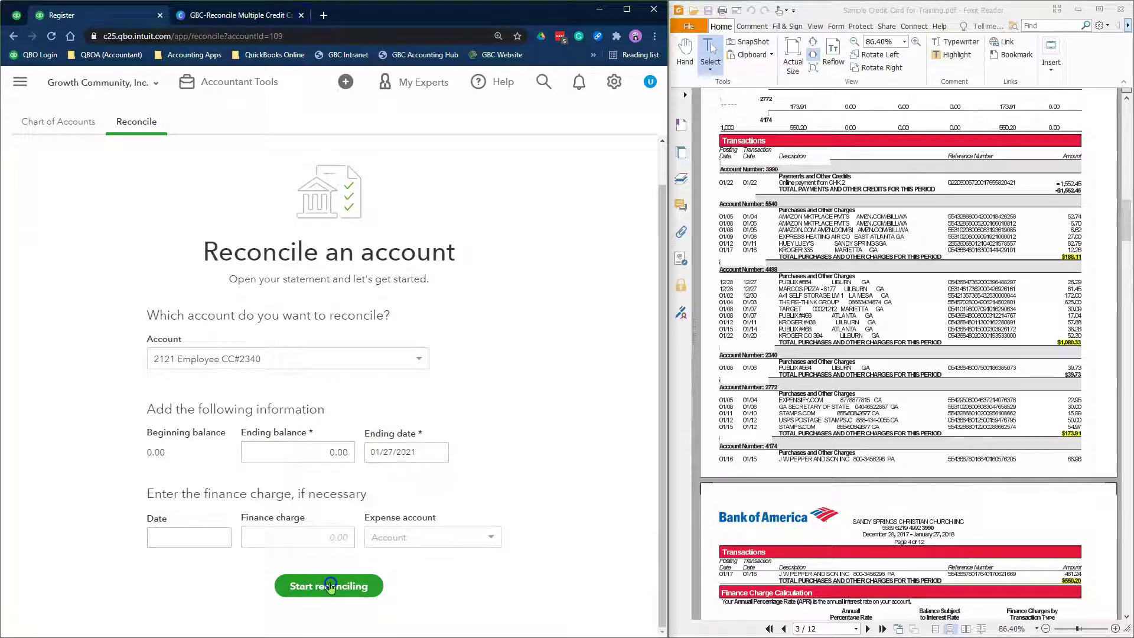
left_click(621, 322)
left_click(486, 402)
left_click(588, 142)
Start reconciling 2122 Employee CC#4498 with a 0.00 ending balance dated 01/27/2021.
left_click(385, 332)
left_click(195, 378)
left_click(308, 450)
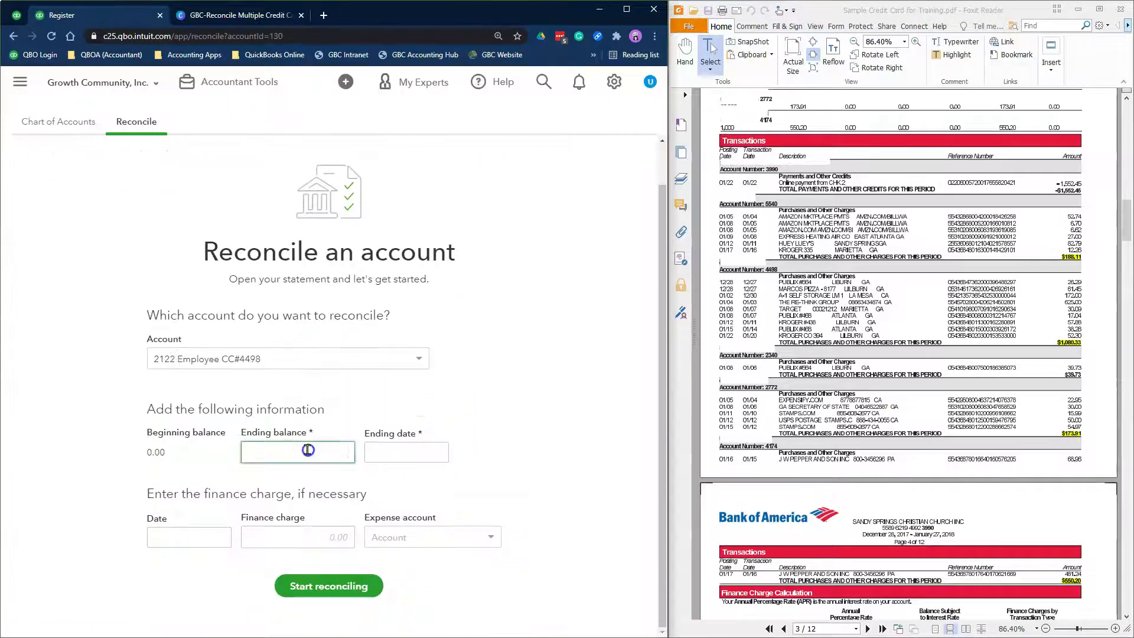
type("0")
key("Tab")
type("01/27/2021")
key("Return")
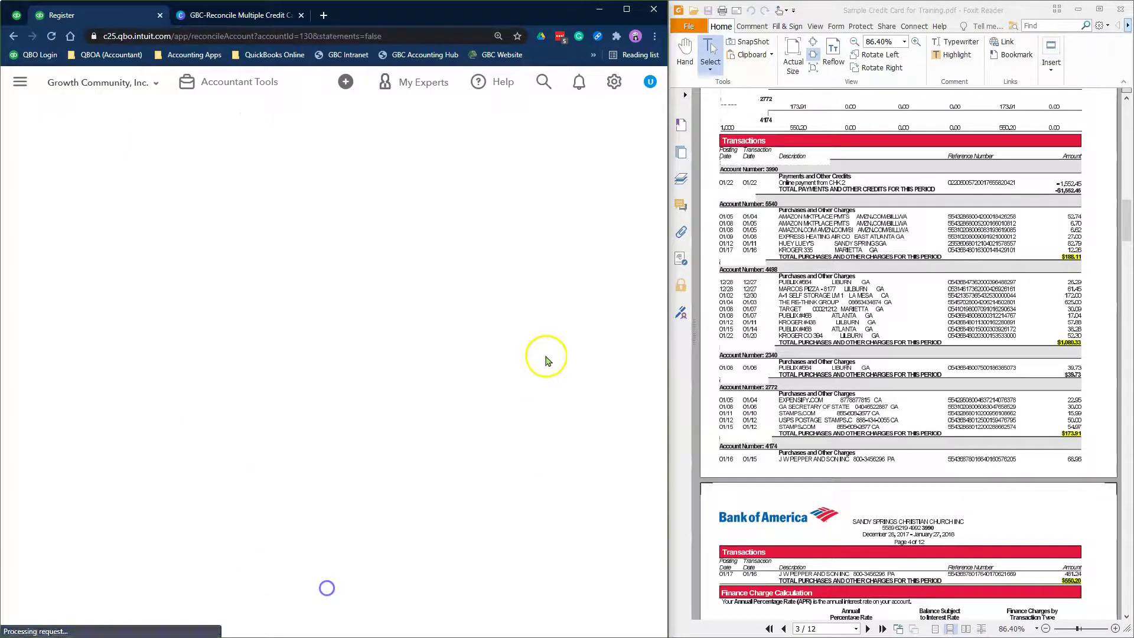
Clear all 10 CC#4498 transactions and finish at a $0.00 difference.
scroll(923, 388, "down", 2)
scroll(923, 389, "up", 2)
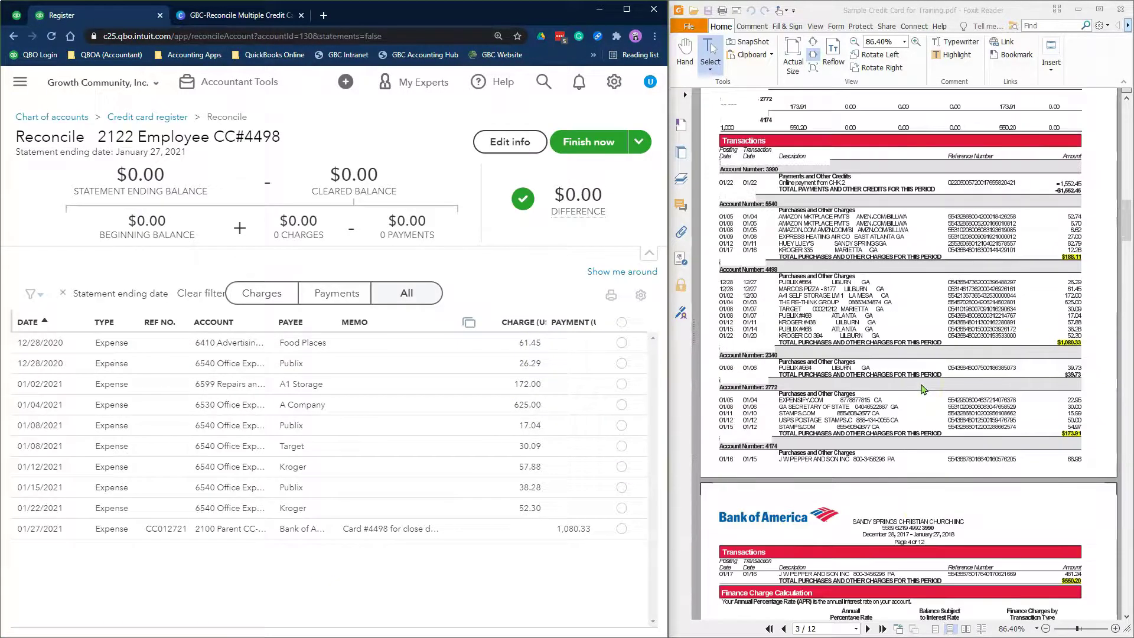
left_click(571, 353)
left_click(621, 322)
left_click(494, 400)
left_click_drag(637, 191, 613, 197)
left_click(588, 142)
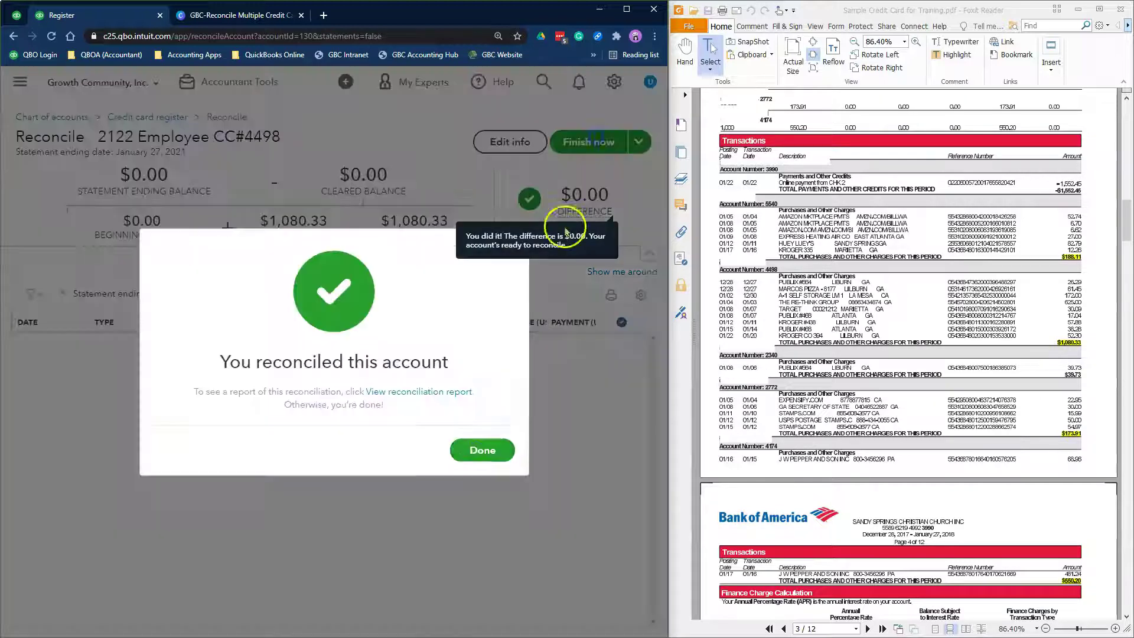
left_click(481, 448)
Reconcile 2123 Employee CC#4174 at 0.00 as of 01/27/2021, clearing all 3 transactions.
left_click(408, 358)
left_click(294, 375)
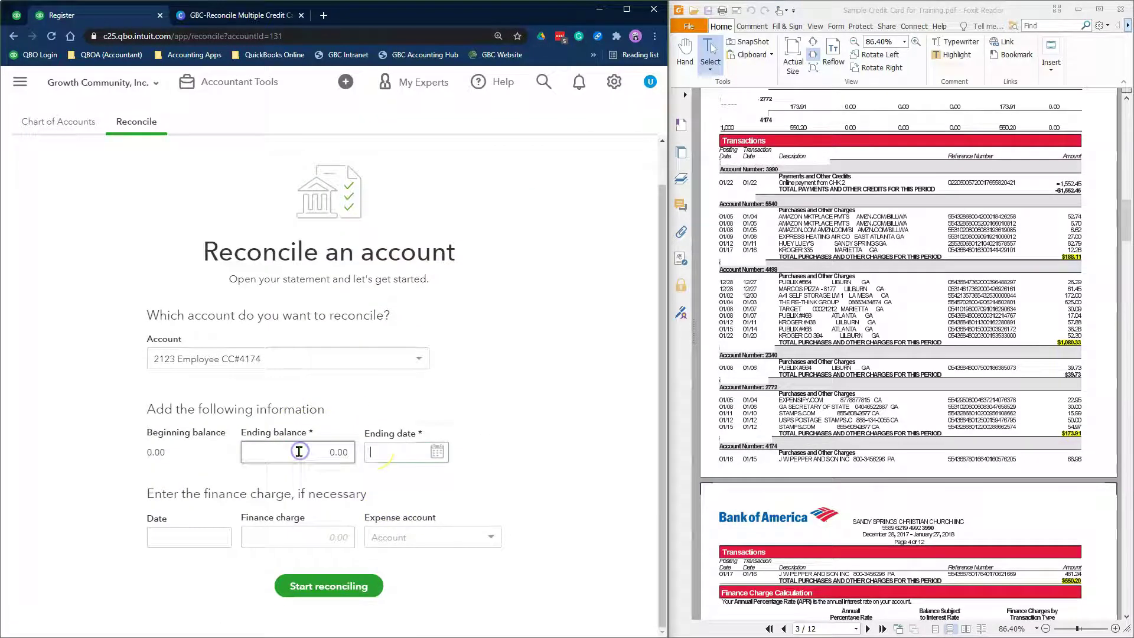
left_click(380, 451)
left_click(352, 587)
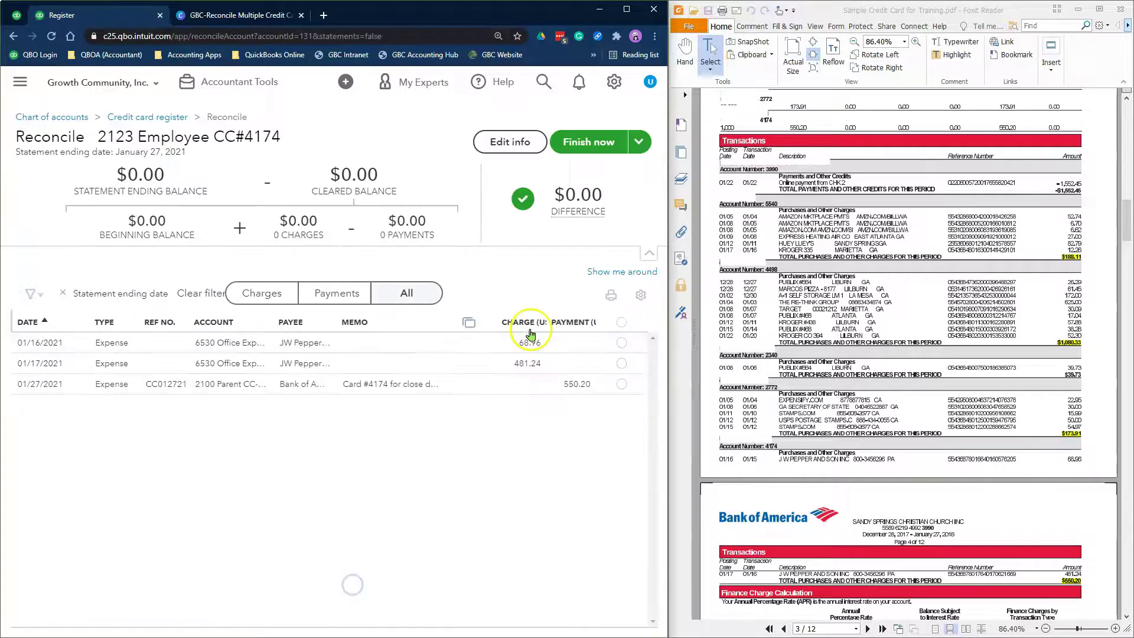
left_click(621, 322)
left_click(449, 404)
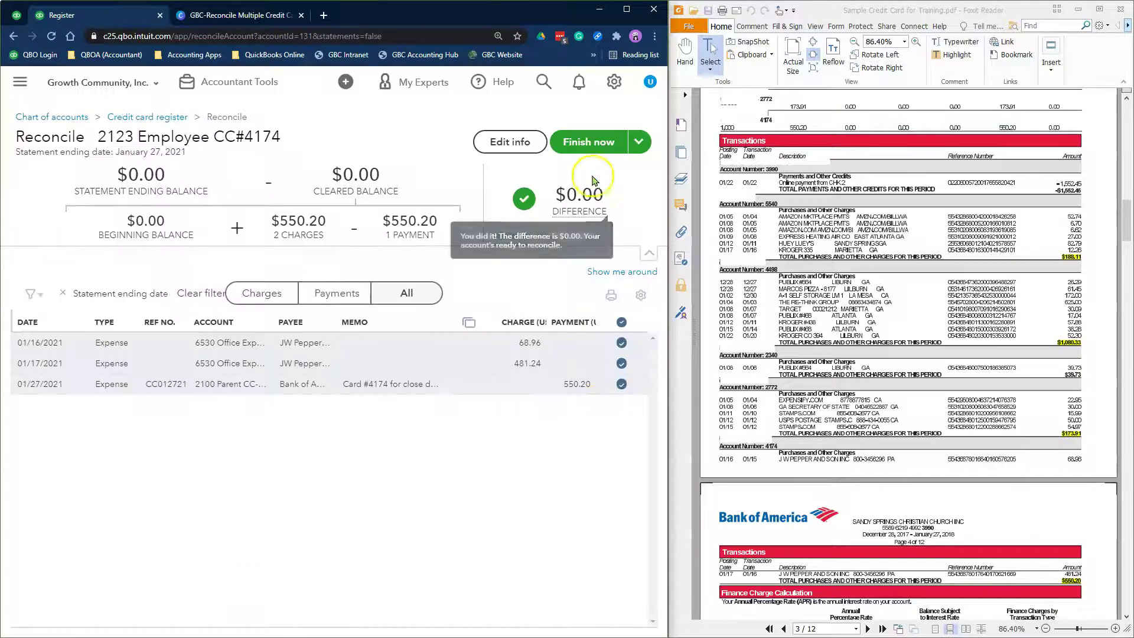
left_click(589, 141)
left_click(482, 450)
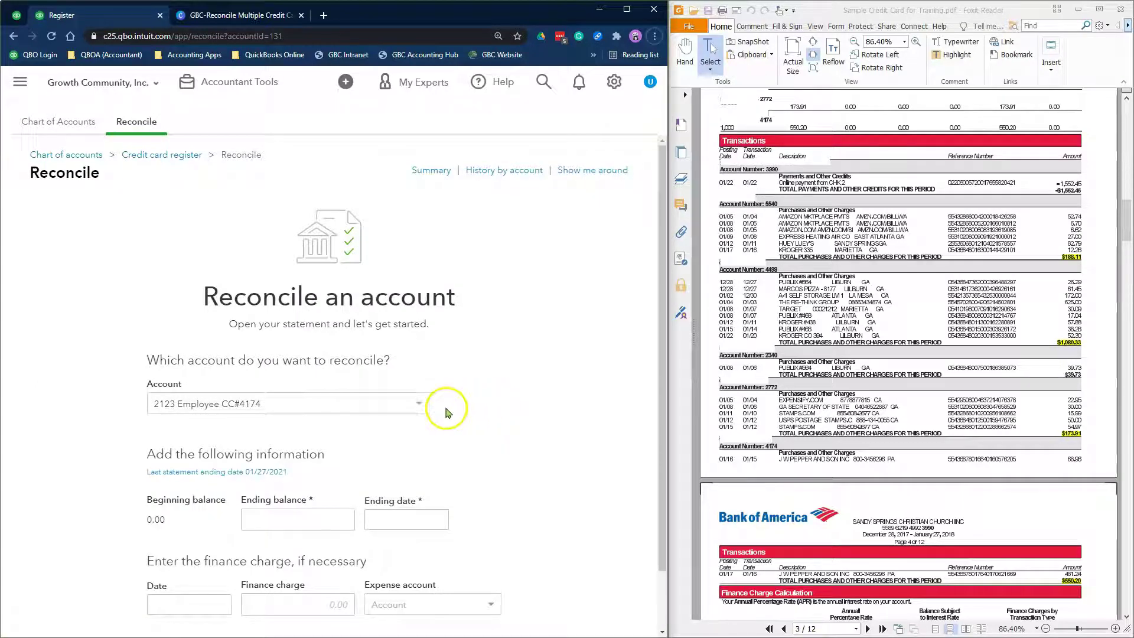
Select 2100 Parent CC-3900 as the account to reconcile.
scroll(555, 397, "down", 1)
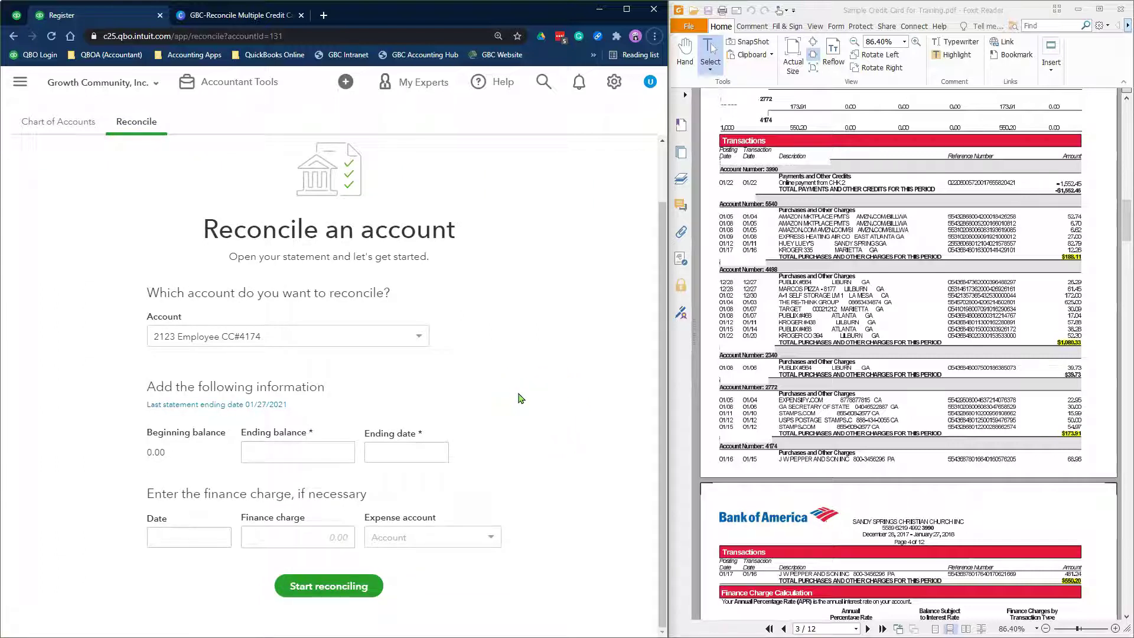
left_click(397, 342)
left_click(374, 337)
left_click(357, 340)
scroll(347, 381, "down", 5)
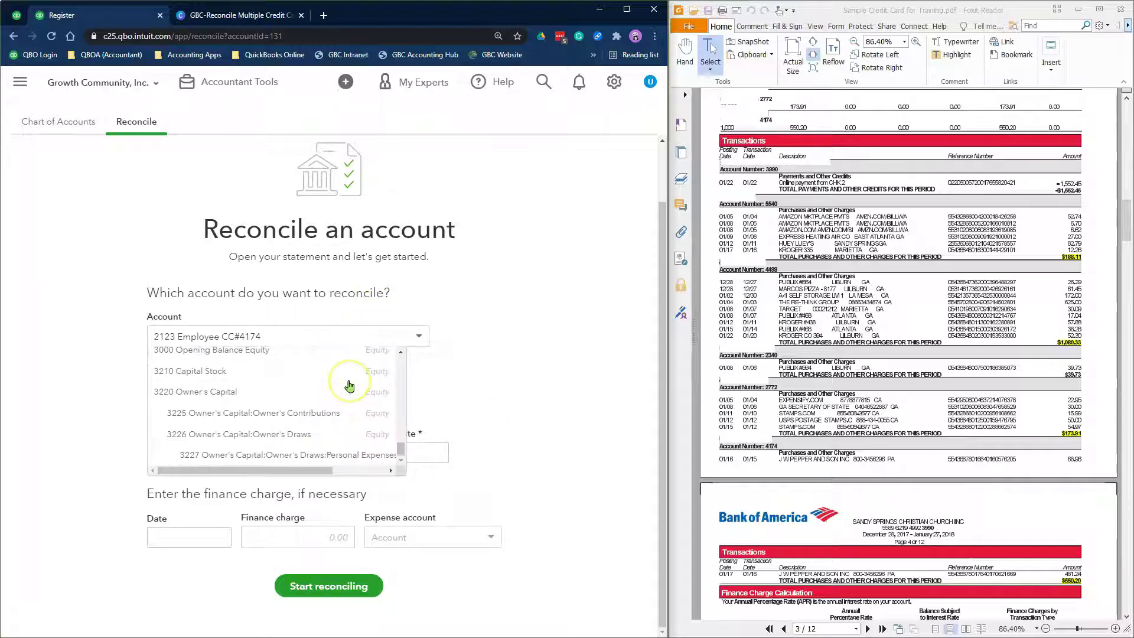
scroll(348, 383, "up", 4)
scroll(349, 381, "up", 4)
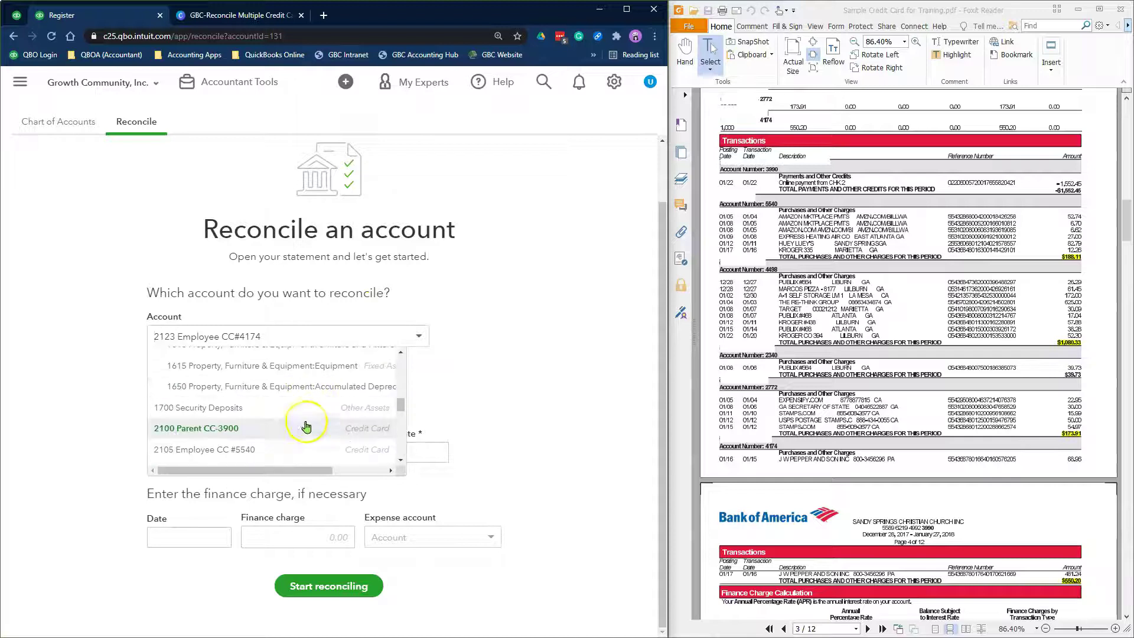
left_click(301, 425)
Enter ending balance 2,032.28 and ending date 01/27/2021, then start reconciling.
left_click(324, 454)
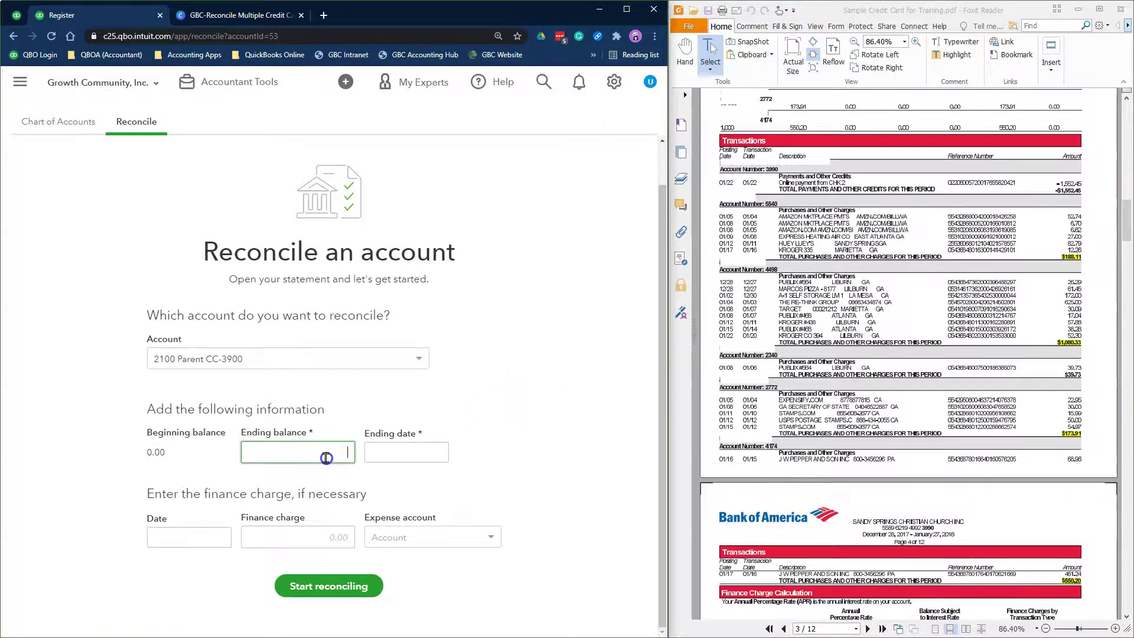
scroll(910, 331, "up", 15)
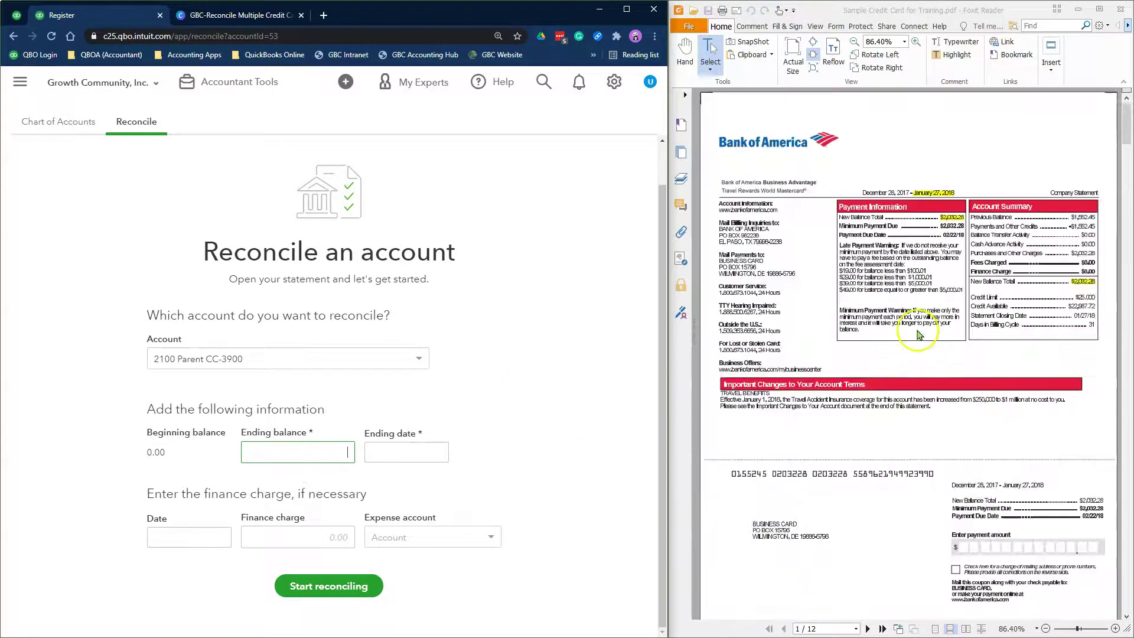
left_click(952, 217)
left_click(310, 451)
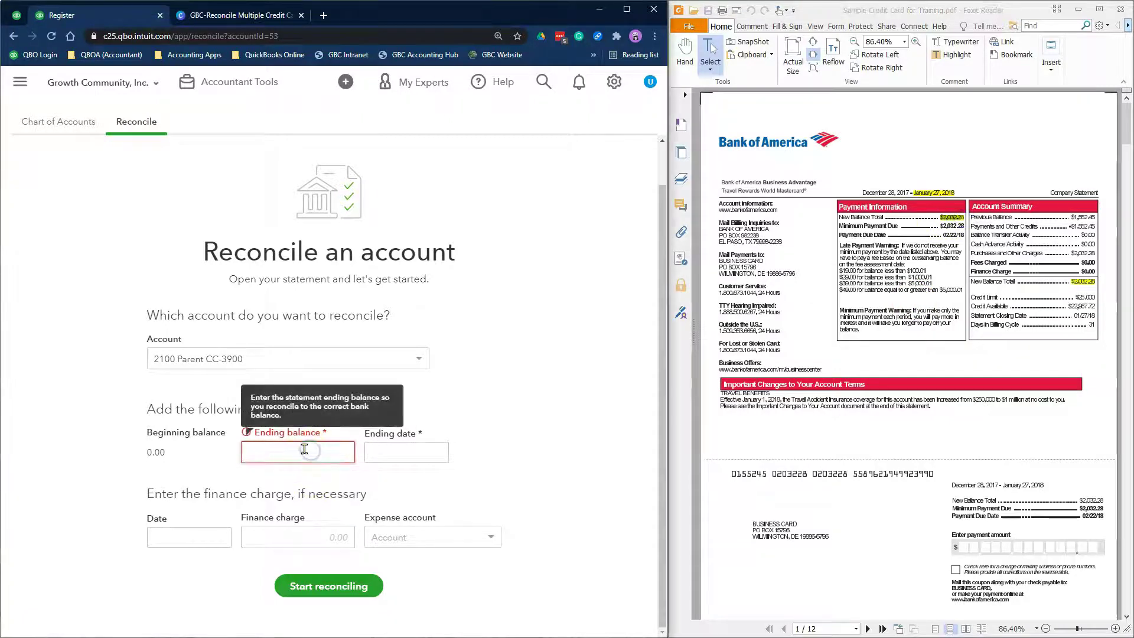
type("2032.28")
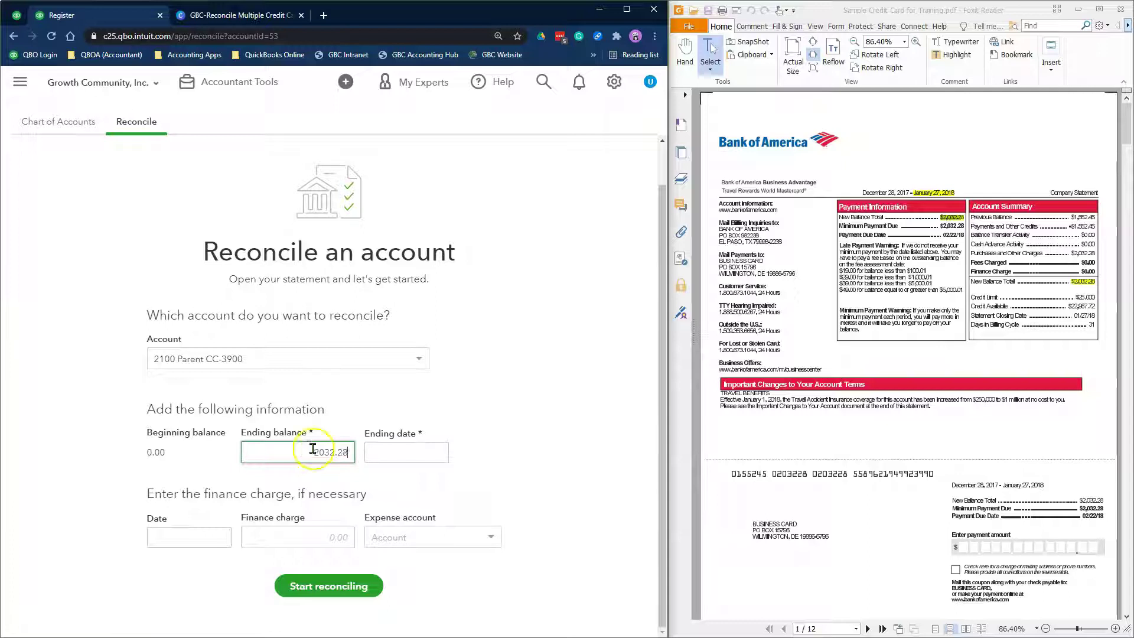
left_click(403, 451)
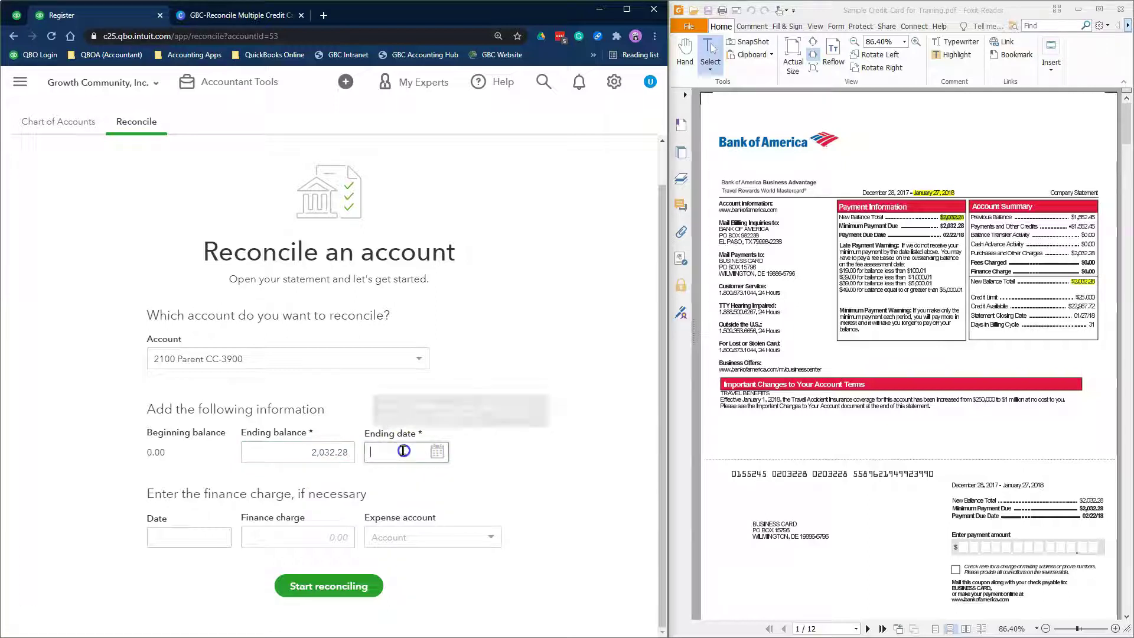
type("012720")
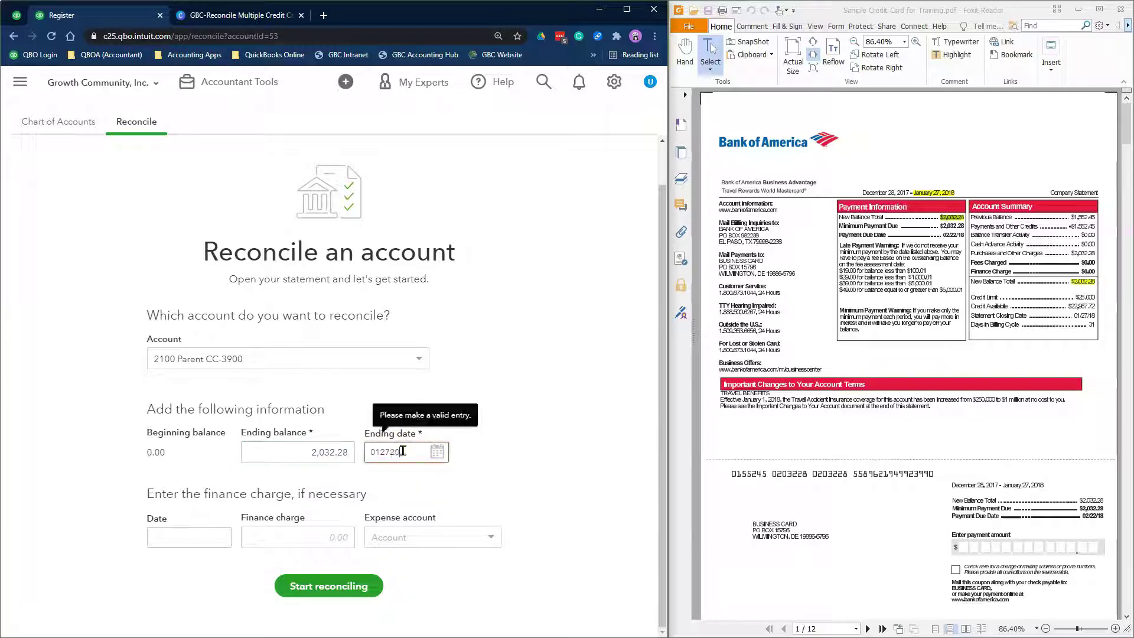
type("1")
left_click(343, 586)
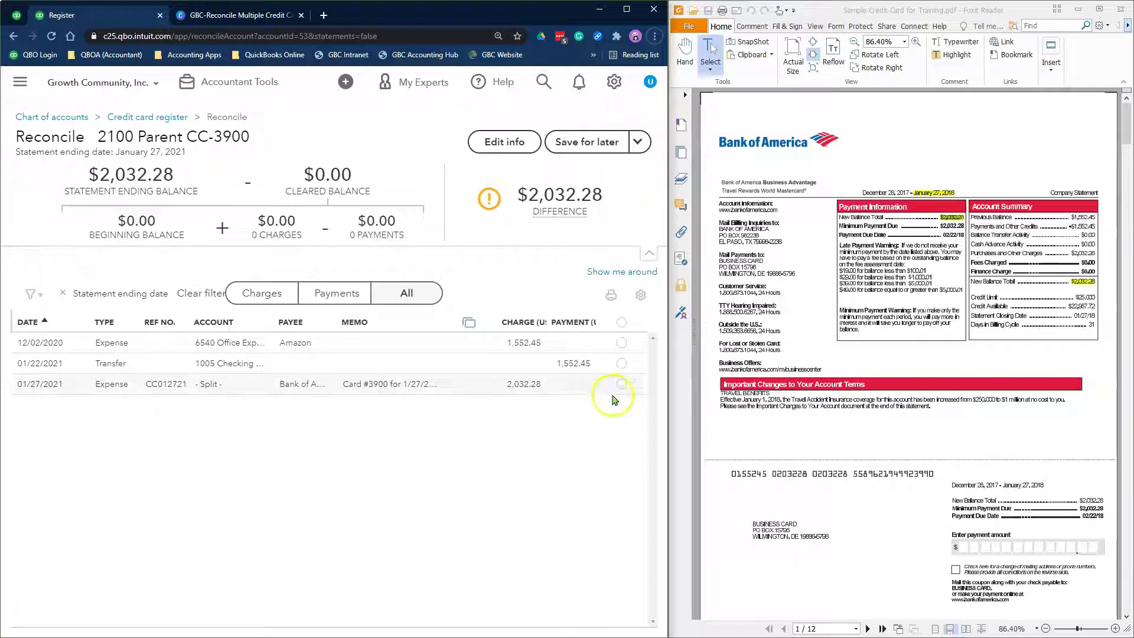
Clear the 01/22 transfer, 12/02 Amazon expense and 01/27 expense, then finish at $0.00.
scroll(919, 364, "down", 15)
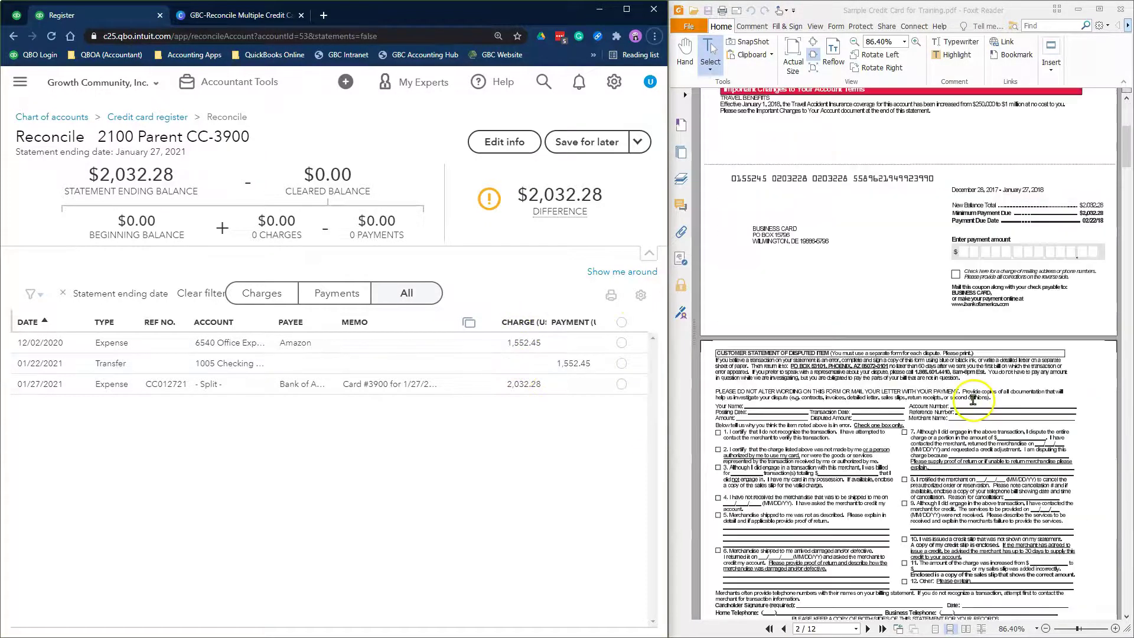
left_click_drag(779, 300, 1081, 308)
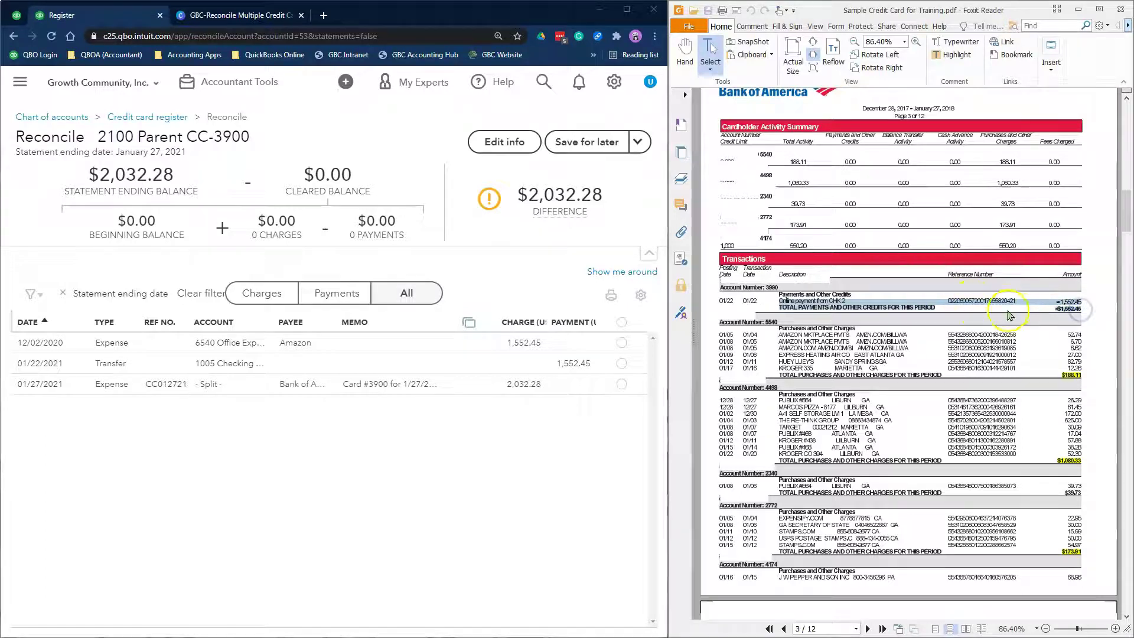
left_click(621, 364)
left_click(622, 343)
left_click(621, 384)
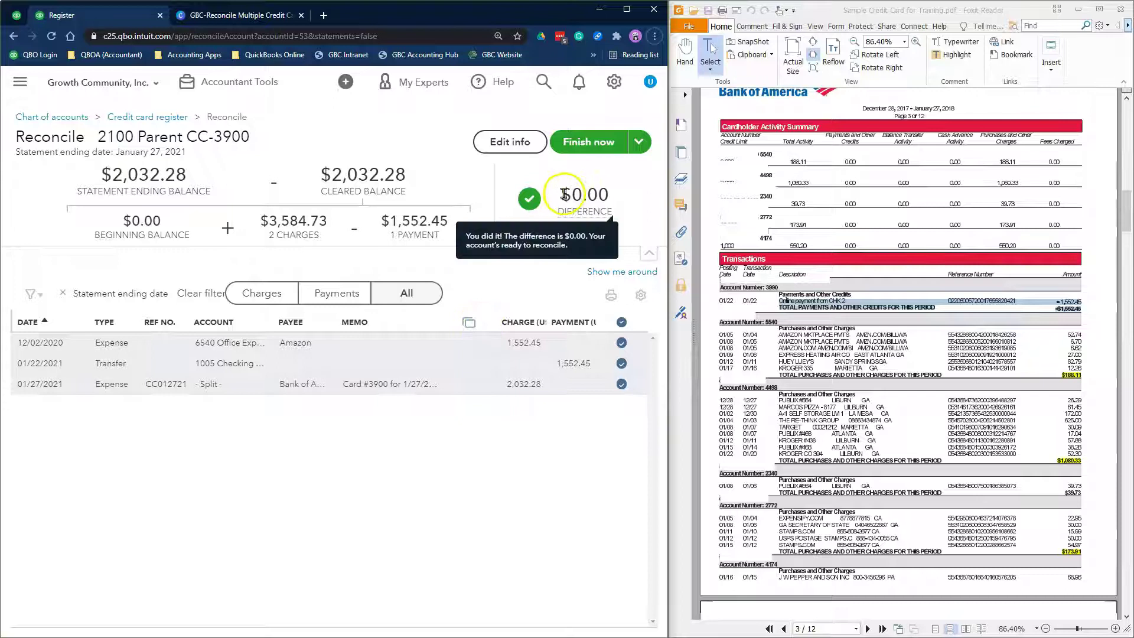
left_click_drag(559, 188, 619, 192)
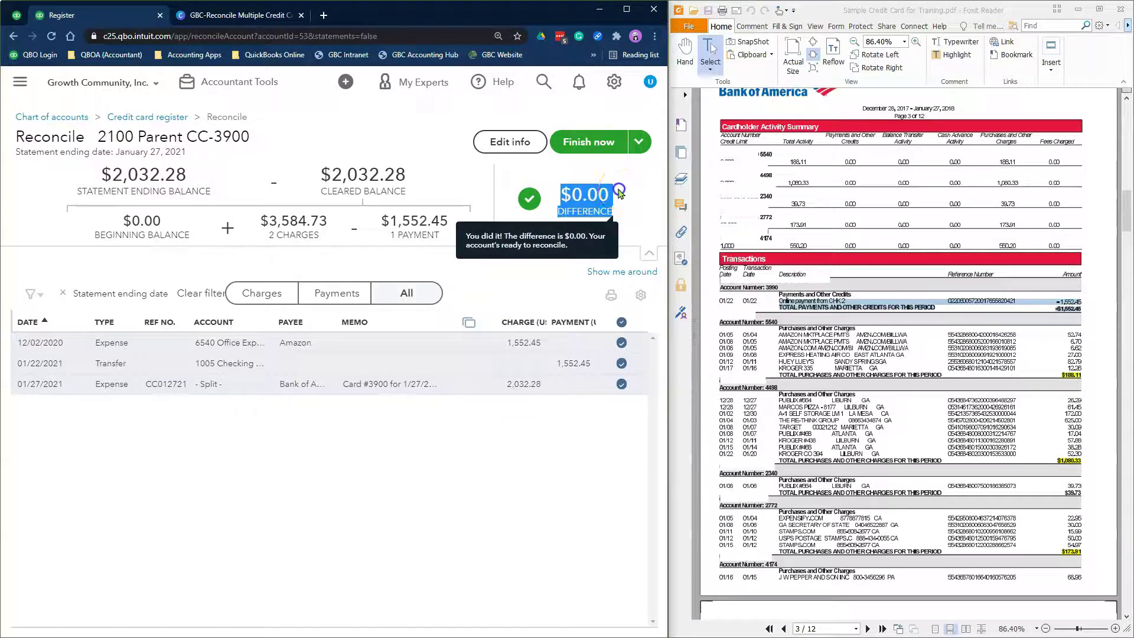
left_click(589, 147)
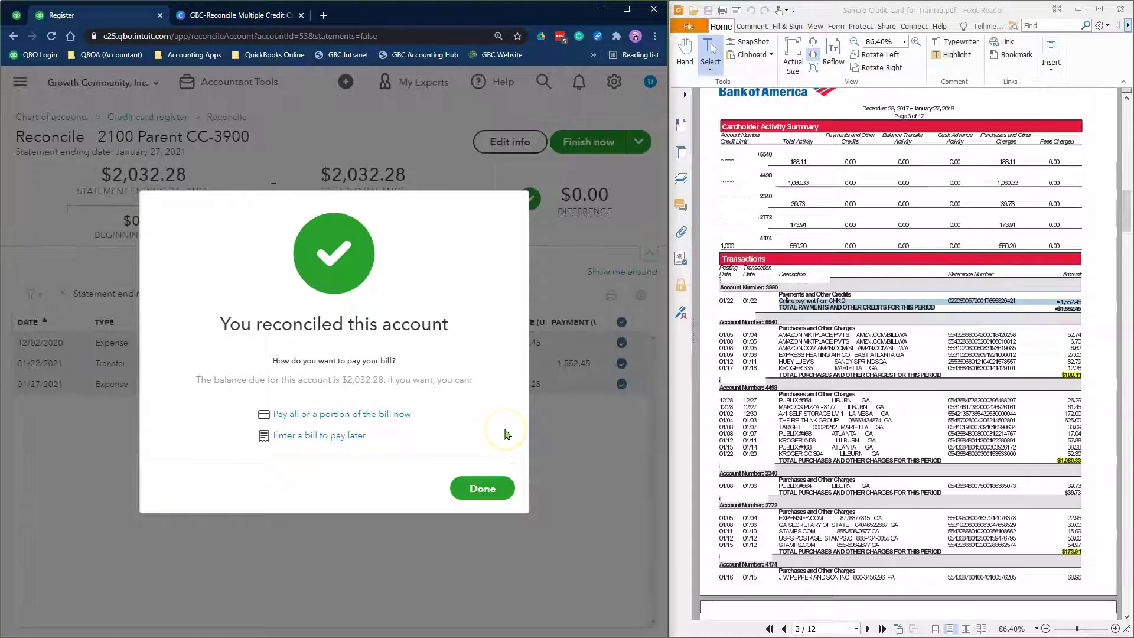
Open the Parent CC-3900 reconciliation report from history and cancel its print preview.
left_click(483, 490)
left_click(507, 171)
left_click(540, 322)
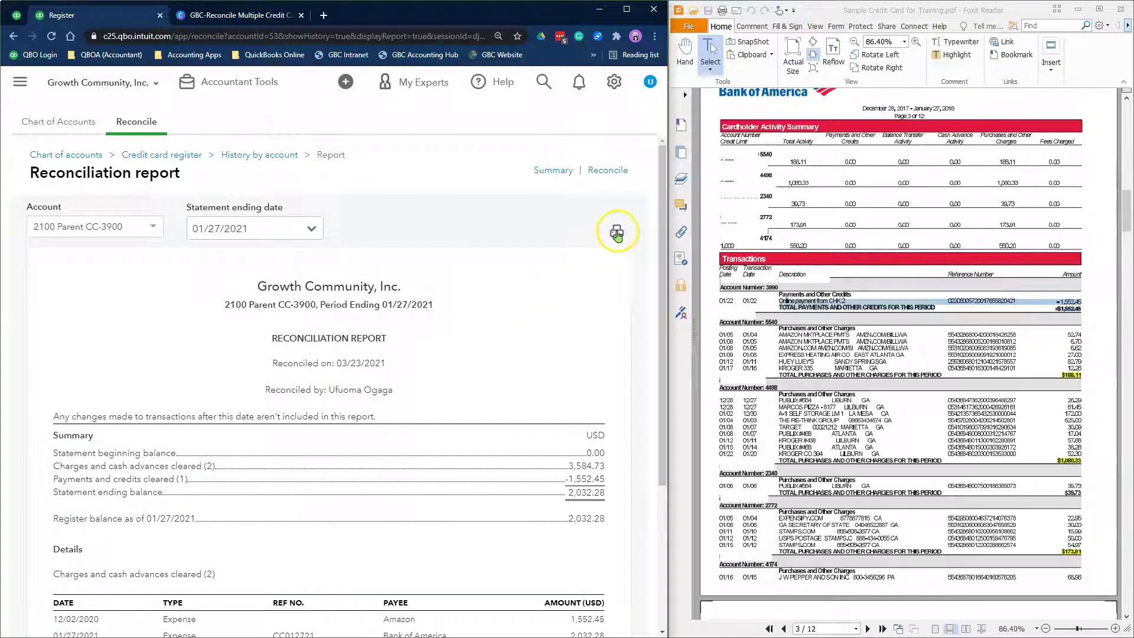
left_click(617, 232)
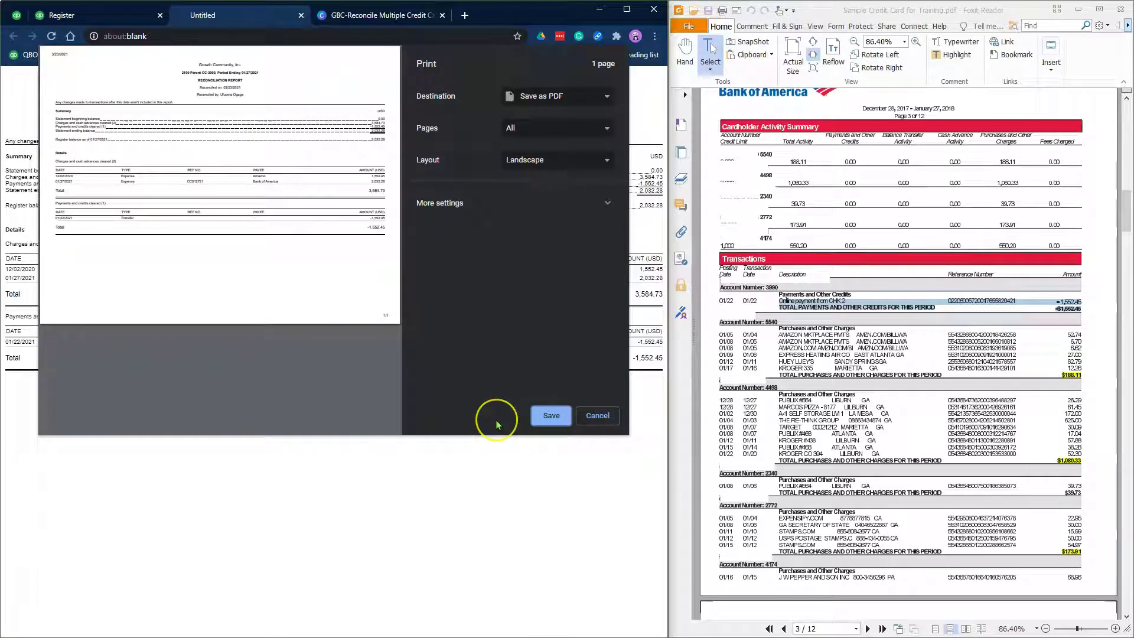
left_click(596, 417)
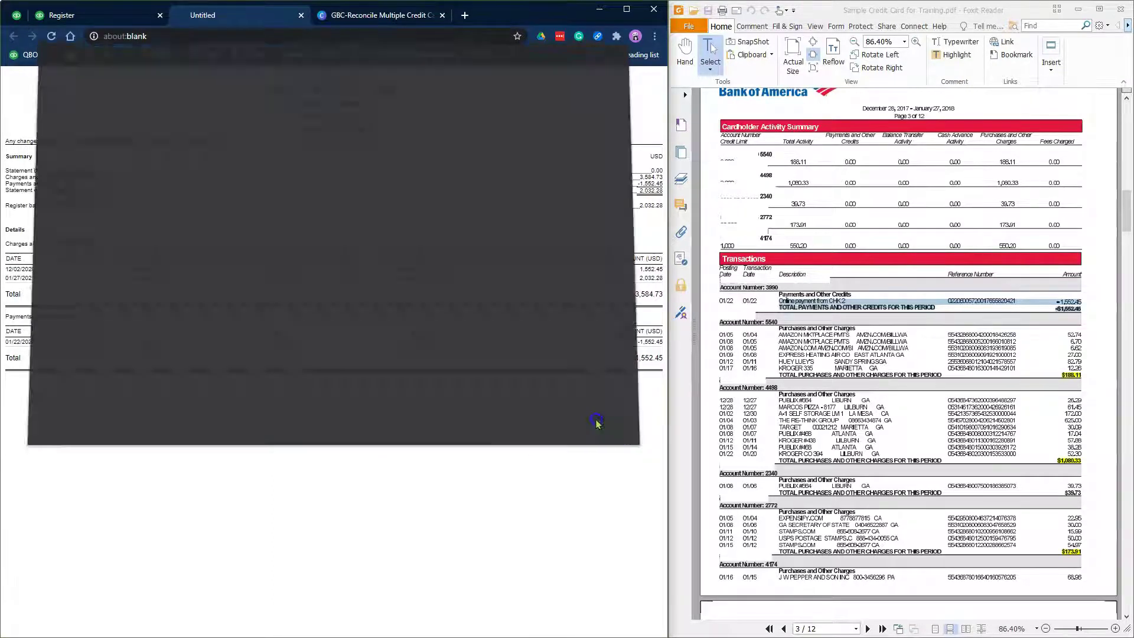
left_click(302, 15)
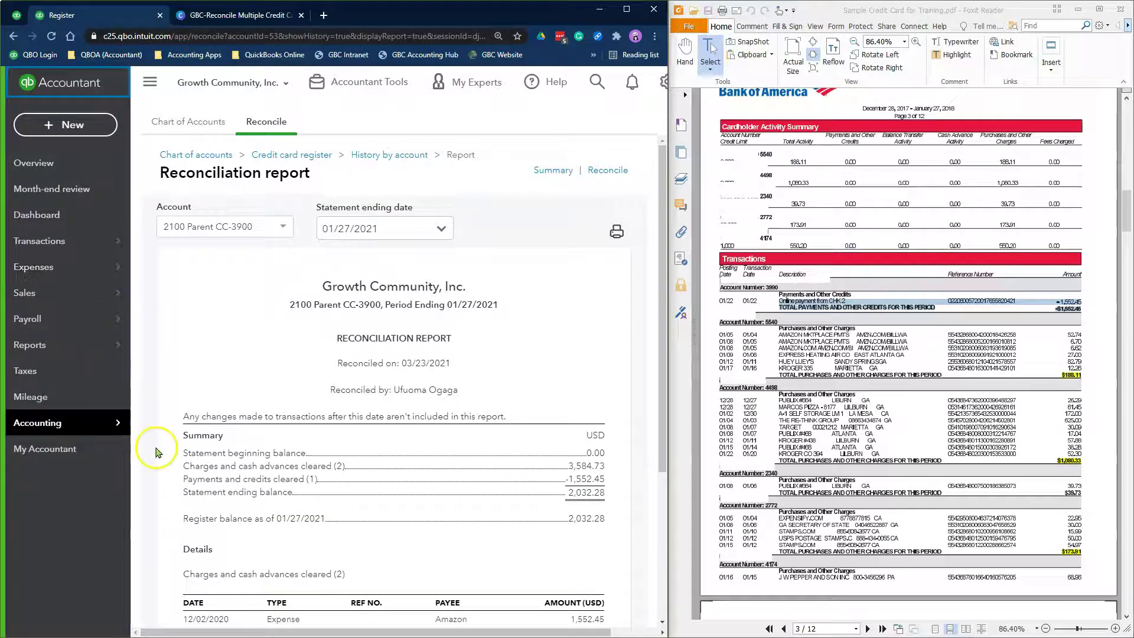
Open the custom Balance Sheet and check the Credit Cards section balances.
mouse_move(97, 345)
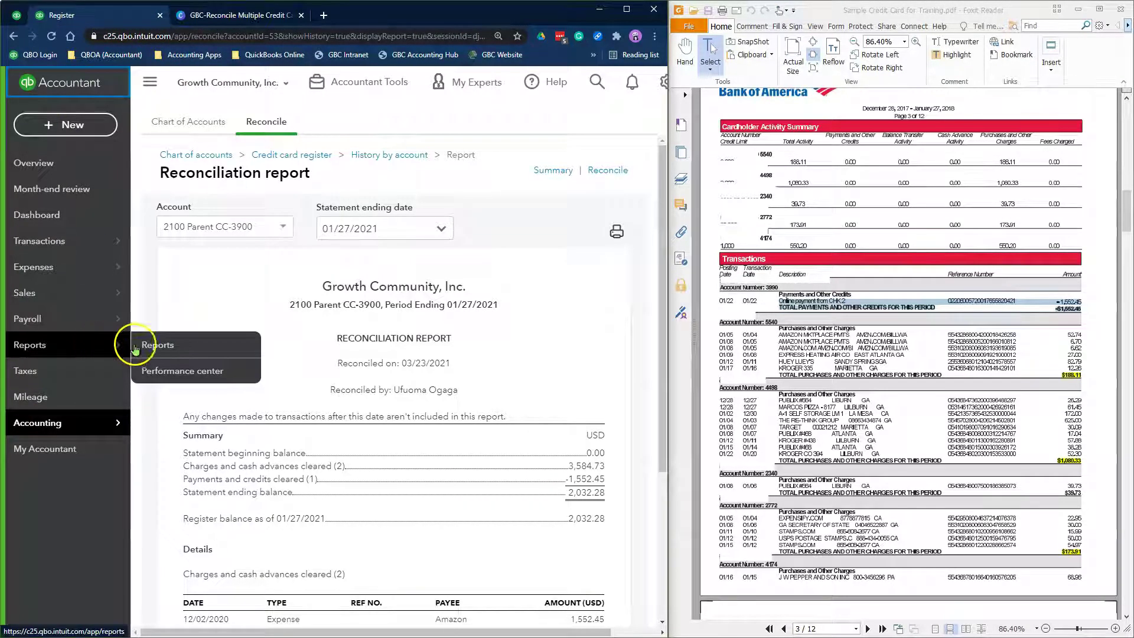
left_click(166, 351)
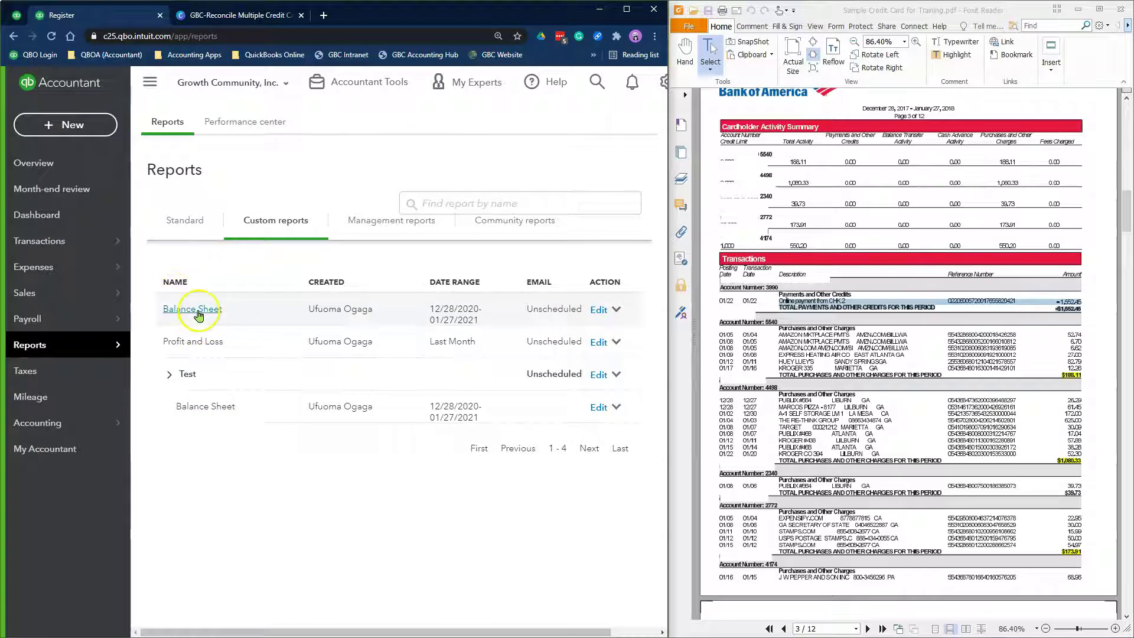
left_click(207, 408)
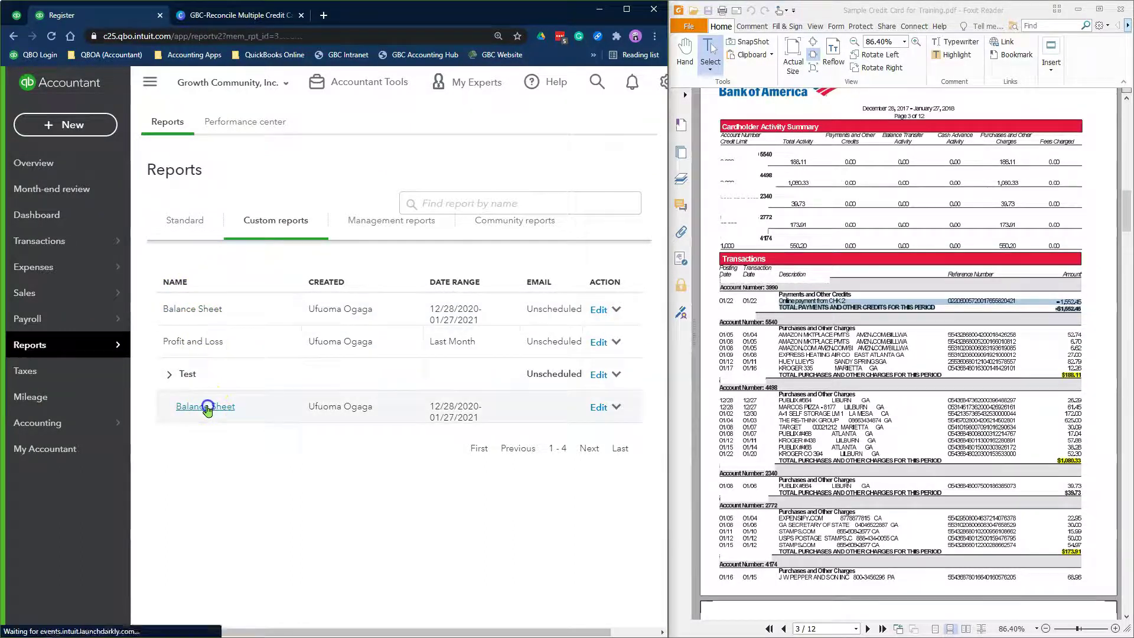
scroll(295, 355, "down", 10)
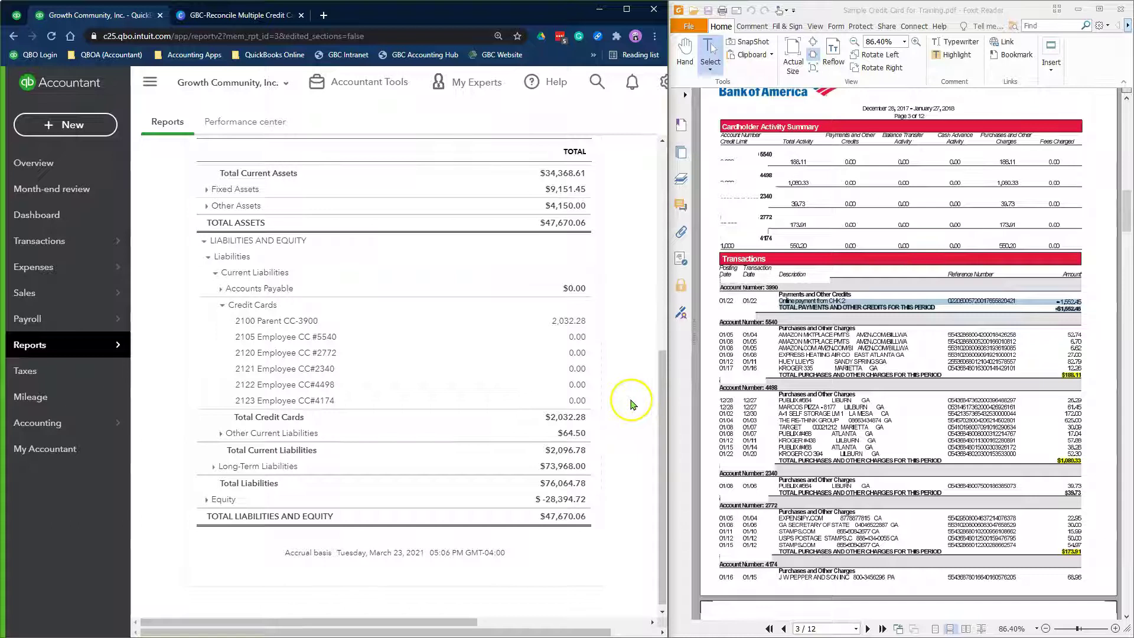
scroll(631, 403, "up", 4)
scroll(632, 400, "down", 4)
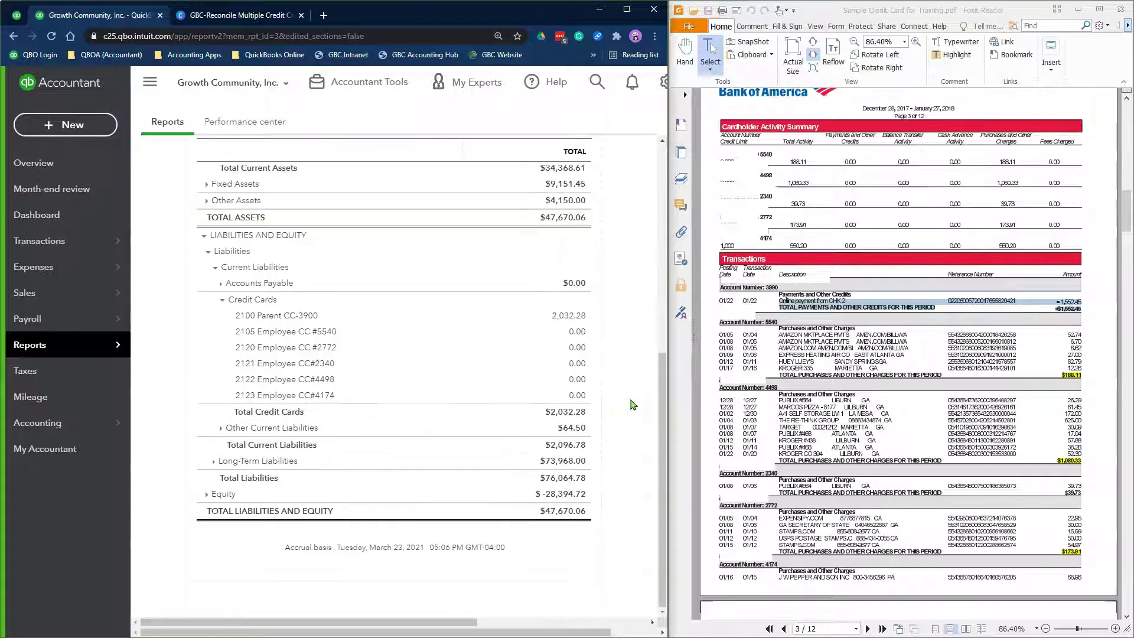